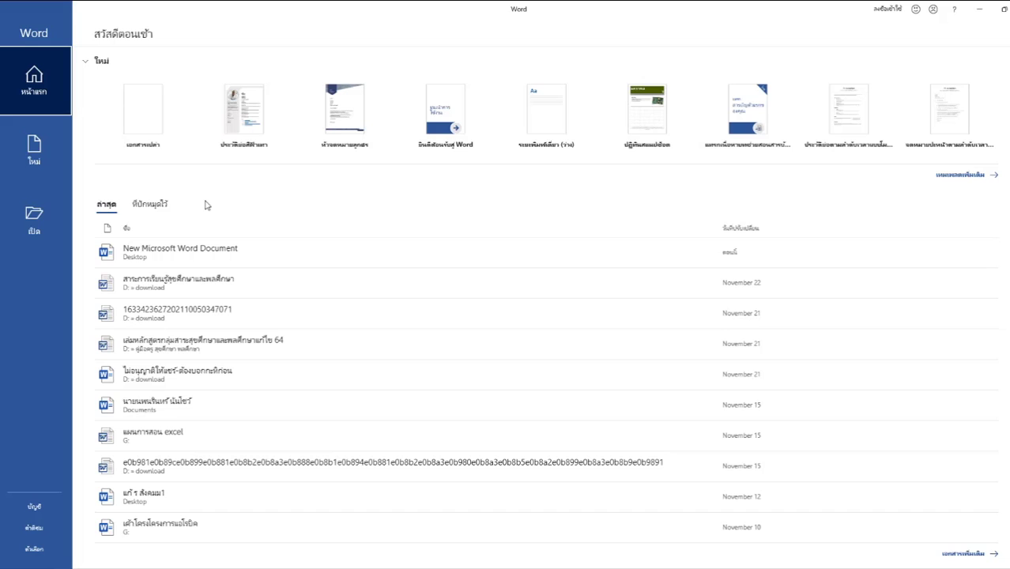
# - Create a new blank document from the Word start screen
pyautogui.click(149, 128)
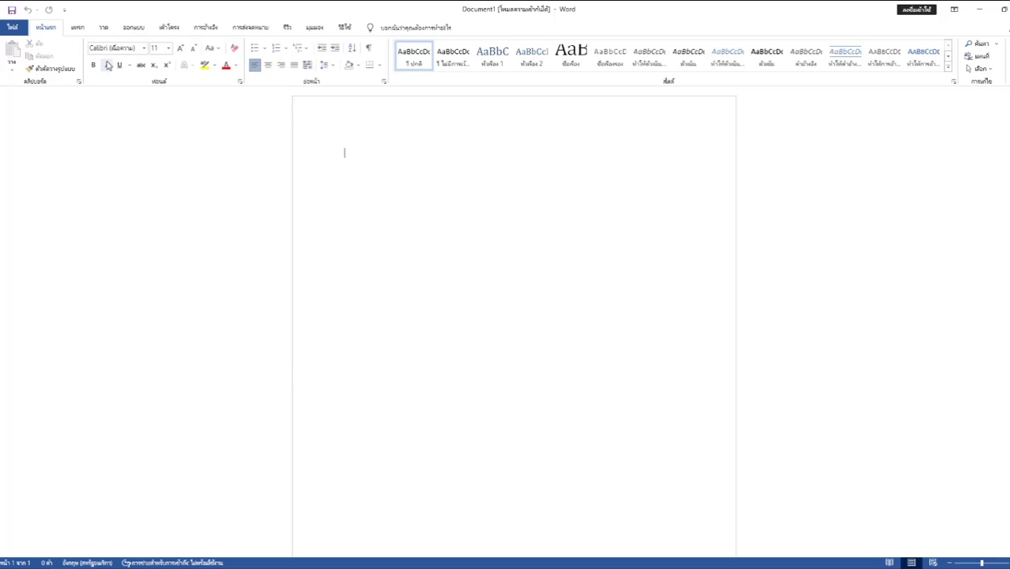
# - Insert a gold-style WordArt title reading 'ประวัติส่วนตัว'
pyautogui.click(78, 32)
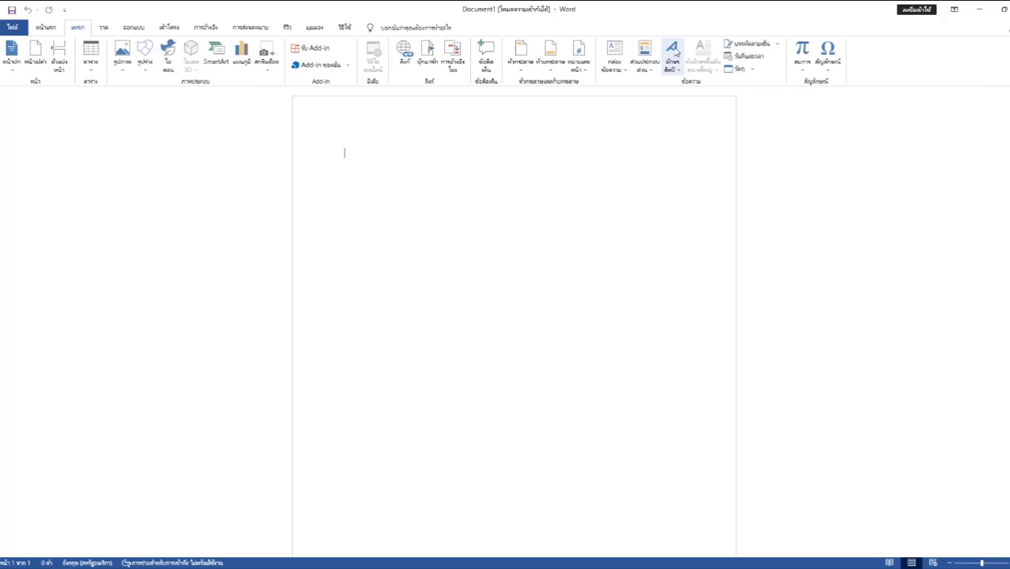
pyautogui.click(678, 73)
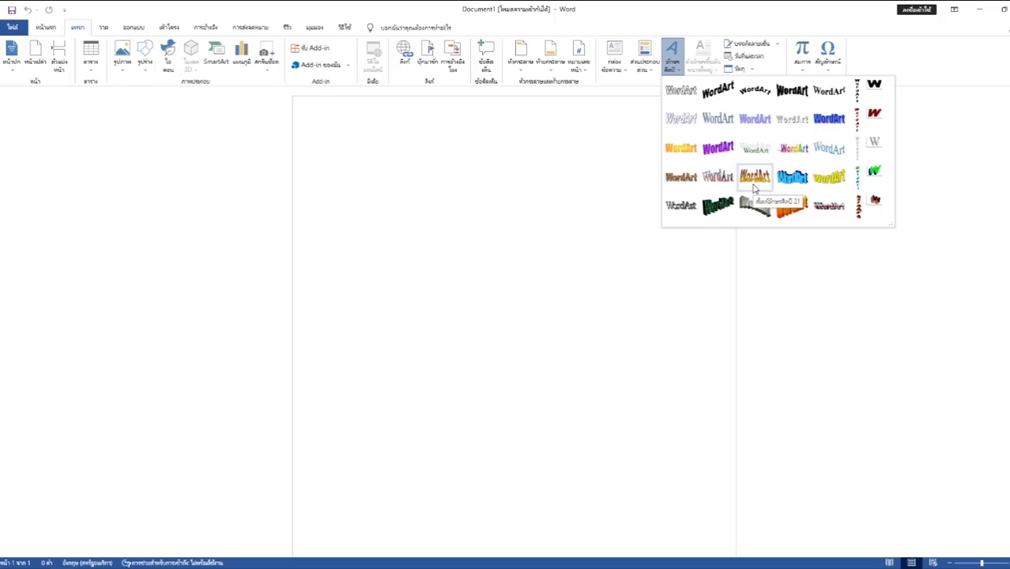
pyautogui.click(754, 187)
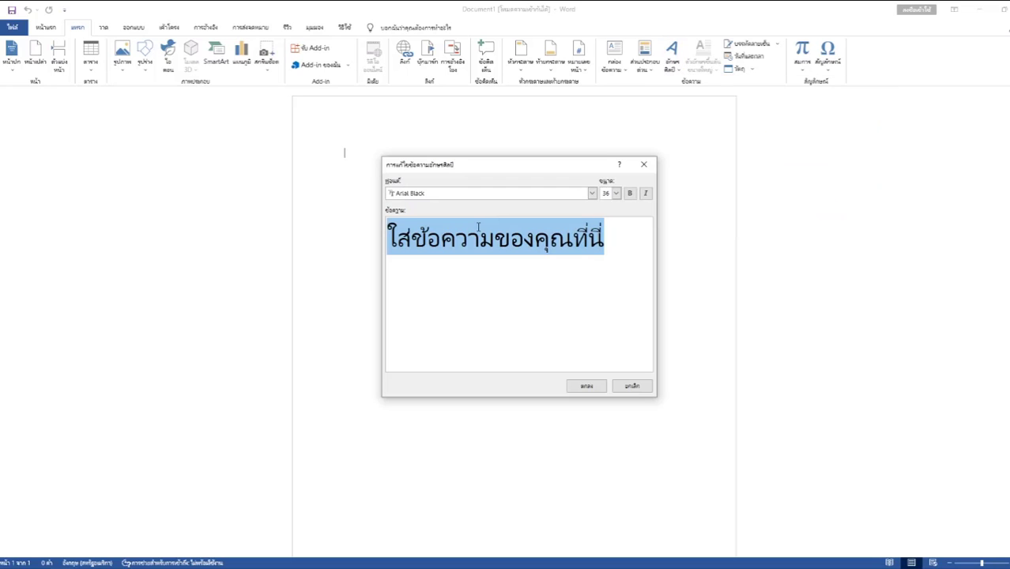
pyautogui.write('ประ')
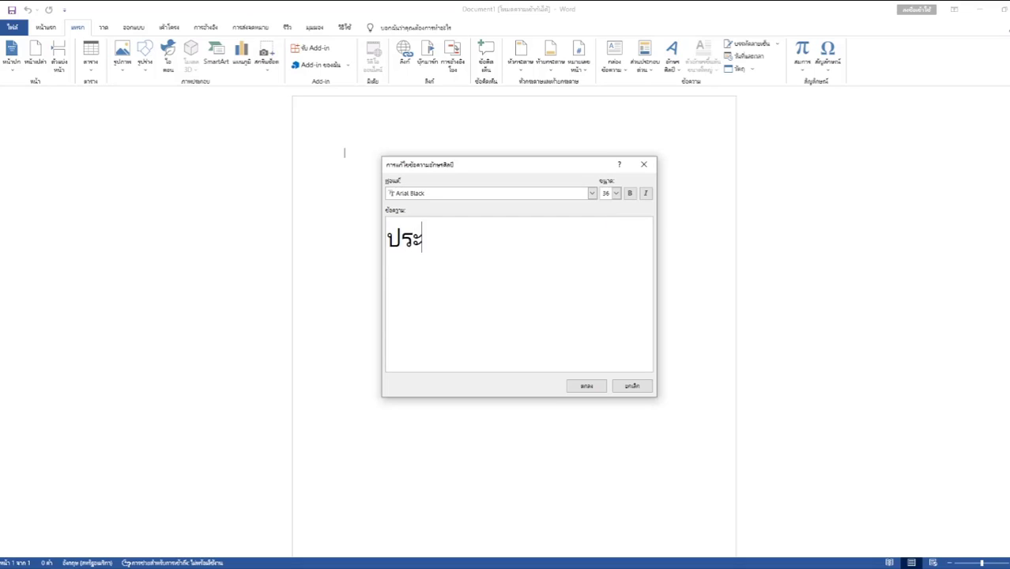
pyautogui.write('วัติส่วนต')
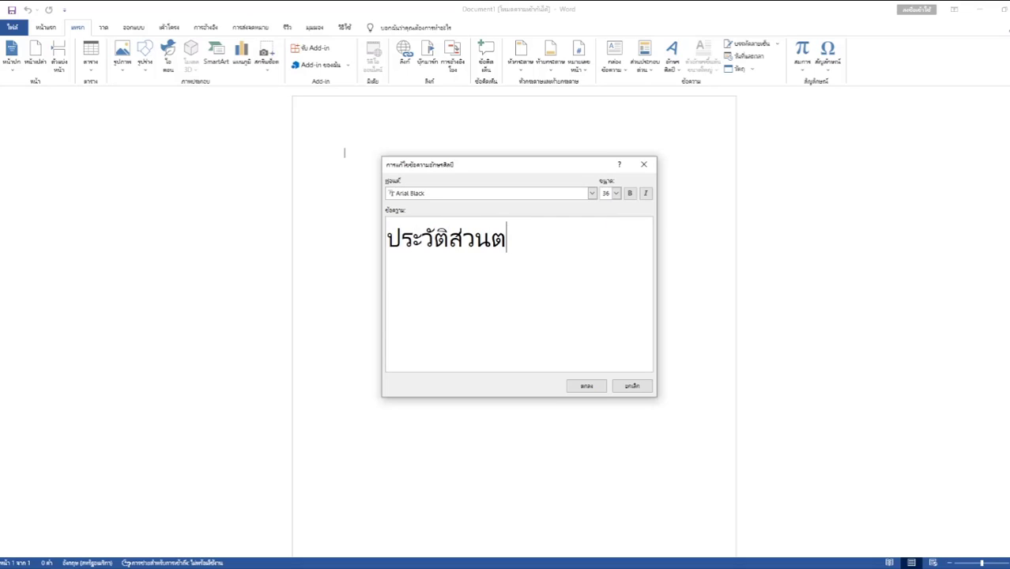
pyautogui.write('ัว')
pyautogui.click(586, 386)
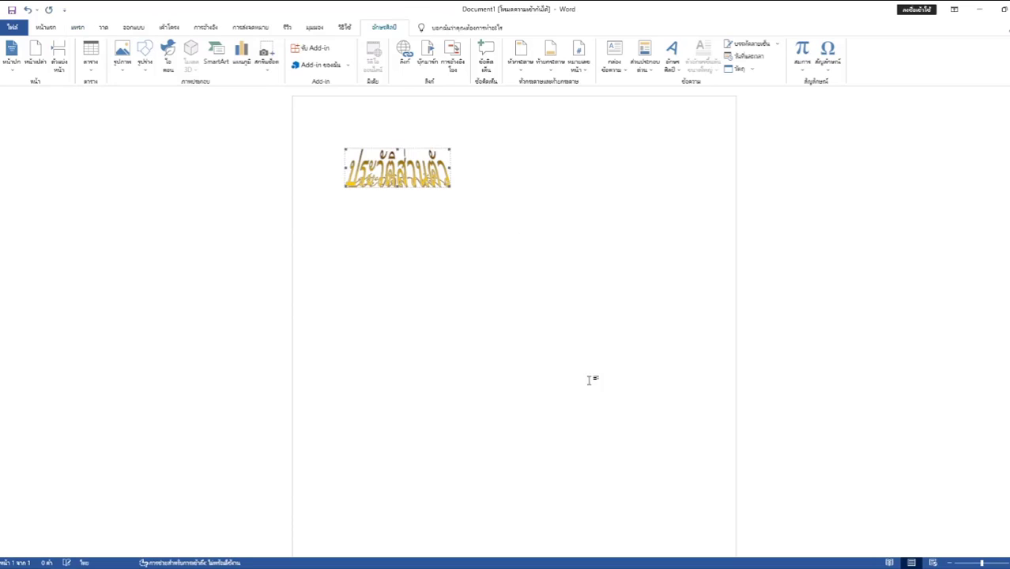
# - Give the WordArt title Square text wrapping and drag it to the horizontal centre
pyautogui.click(417, 179)
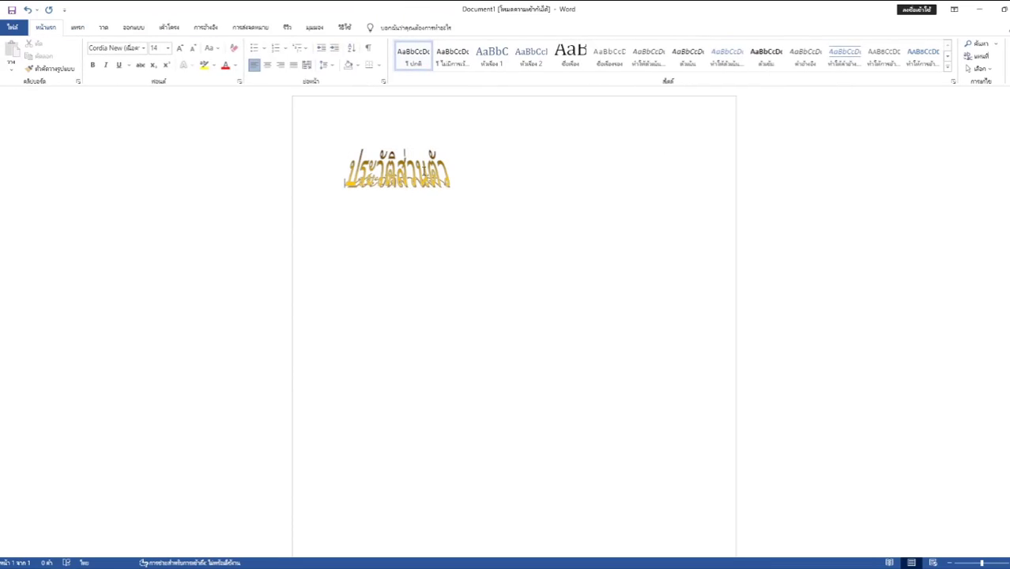
pyautogui.click(404, 177)
pyautogui.click(404, 177)
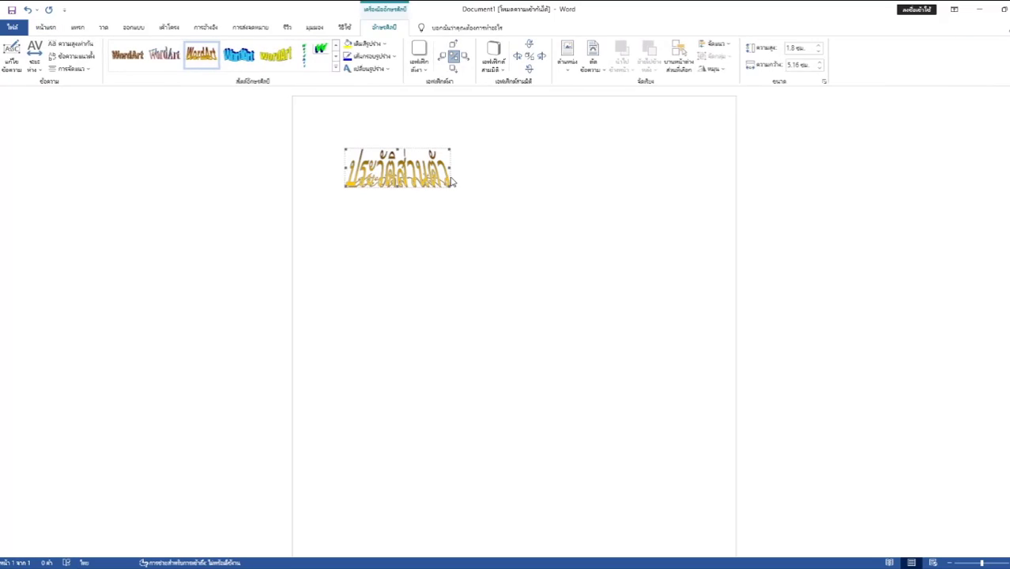
pyautogui.click(404, 177)
pyautogui.click(408, 162)
pyautogui.click(596, 77)
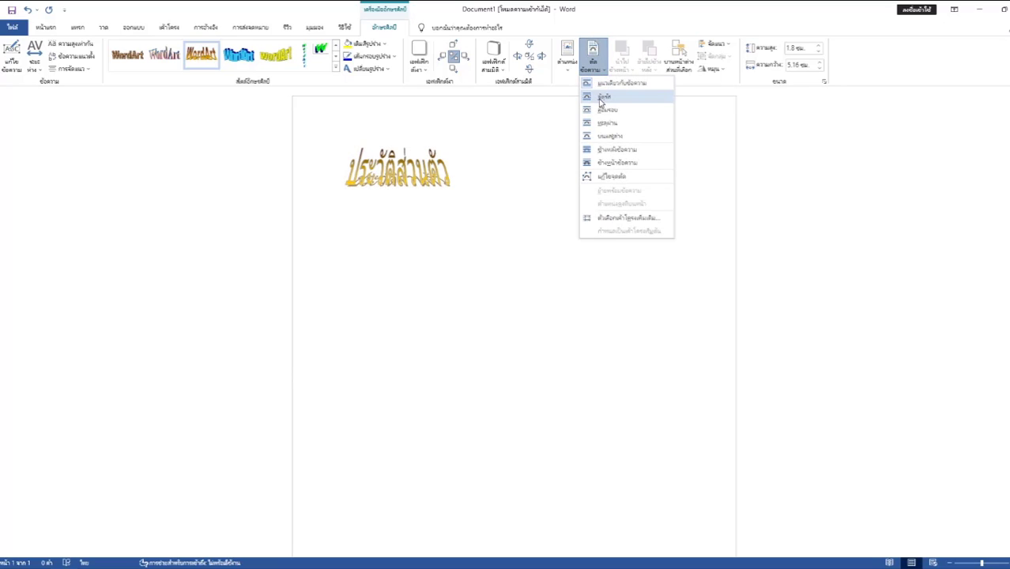
pyautogui.click(601, 100)
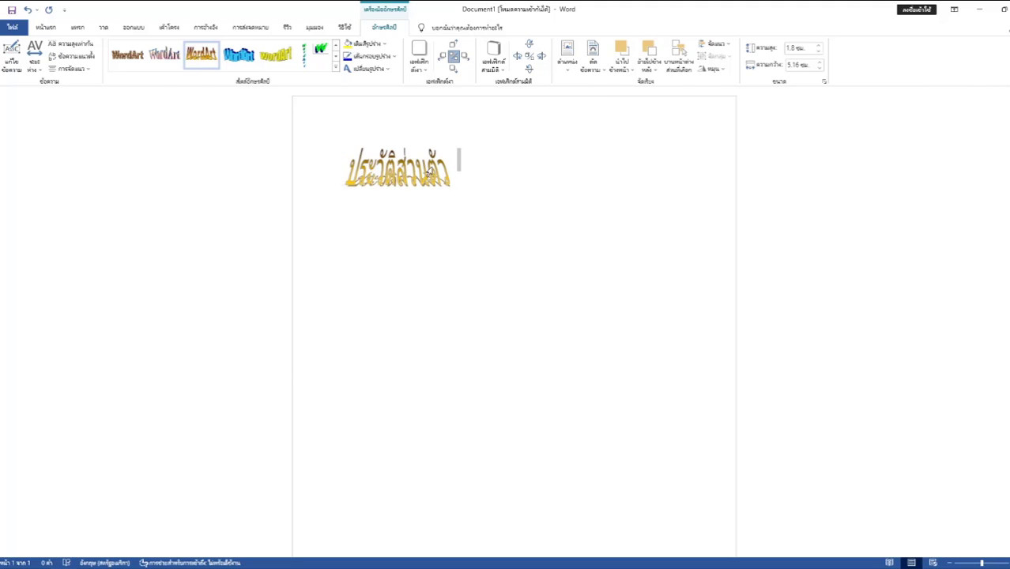
pyautogui.moveTo(431, 172)
pyautogui.mouseDown()
pyautogui.moveTo(553, 166)
pyautogui.moveTo(528, 167)
pyautogui.moveTo(529, 152)
pyautogui.mouseUp()
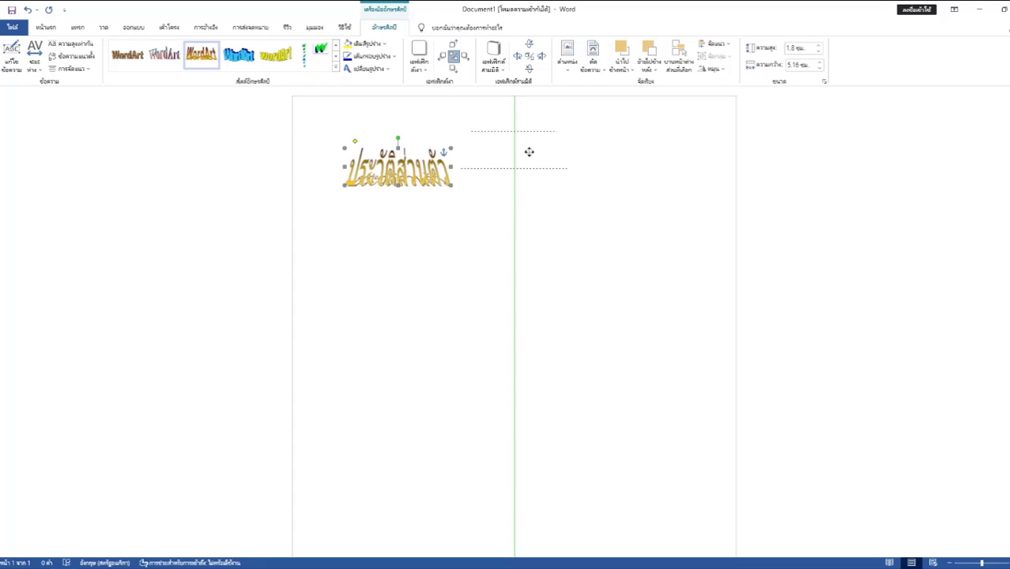
pyautogui.moveTo(529, 152); pyautogui.dragTo(529, 152)
# - Add two empty lines in the body and move the title back to the top centre
pyautogui.click(535, 209)
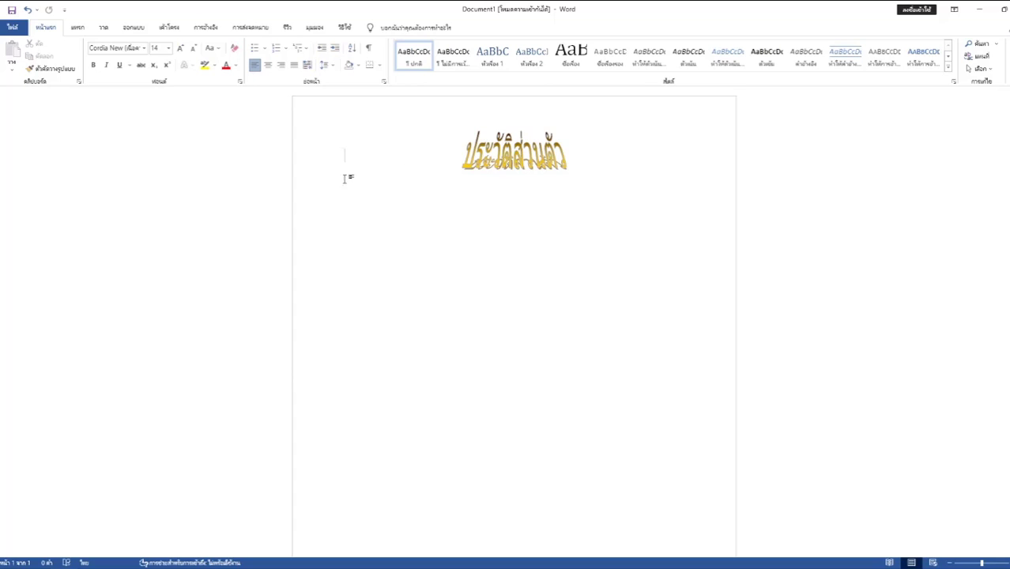
pyautogui.press('Return')
pyautogui.press('Return')
pyautogui.press('Return')
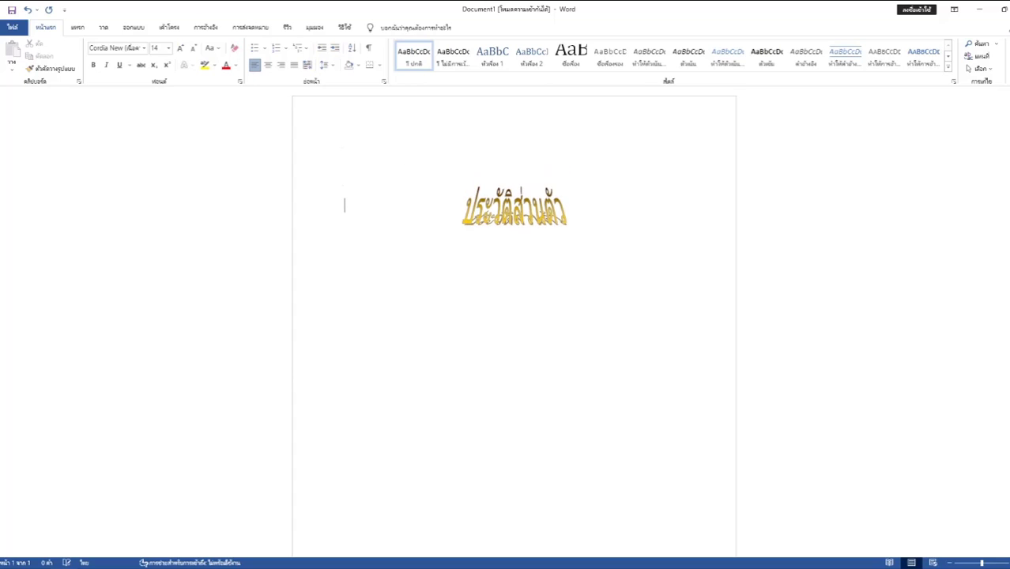
pyautogui.press('Return')
pyautogui.press('Return')
pyautogui.press('Return')
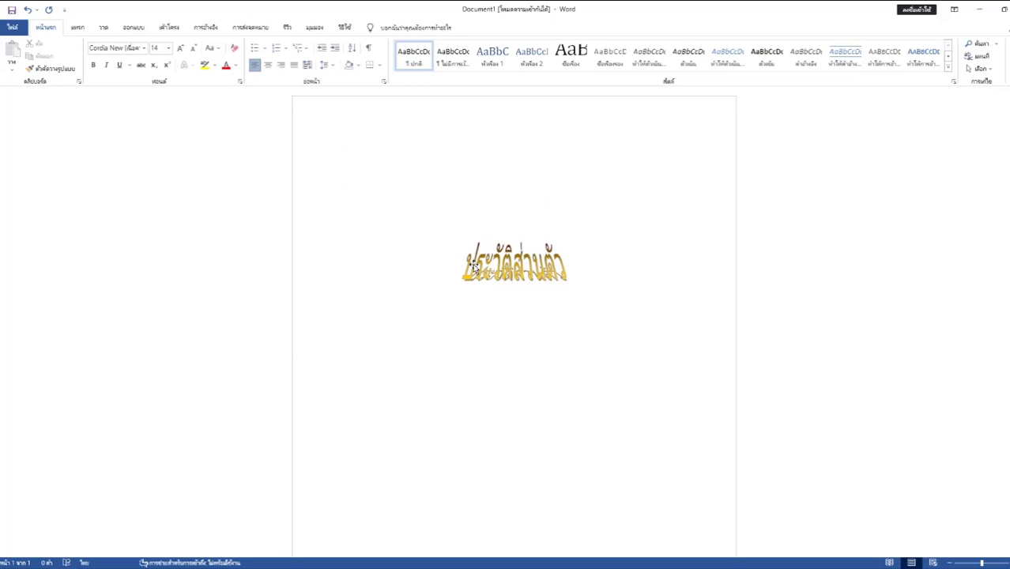
pyautogui.moveTo(515, 268); pyautogui.dragTo(519, 143)
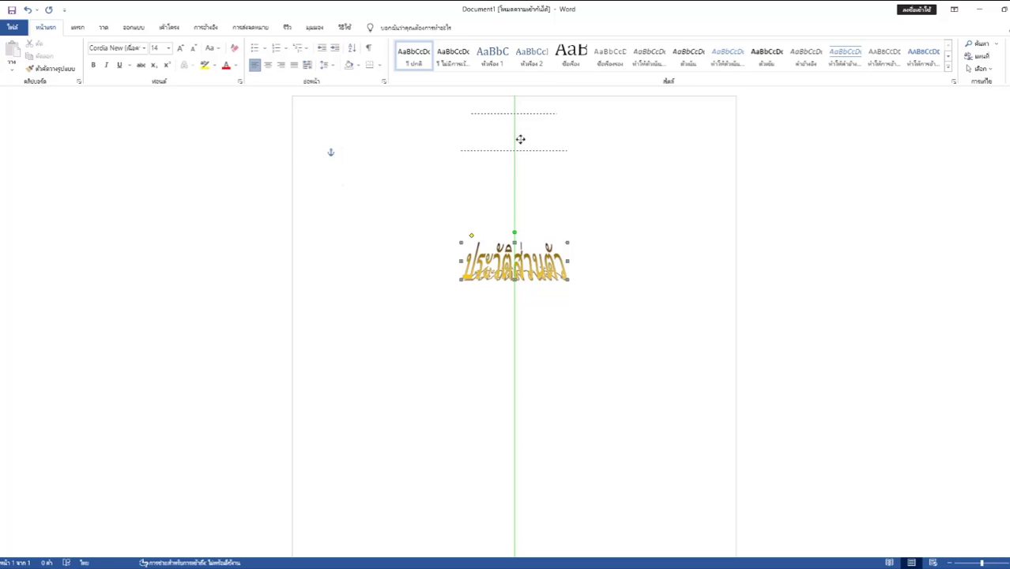
pyautogui.moveTo(519, 143); pyautogui.dragTo(520, 137)
pyautogui.click(353, 182)
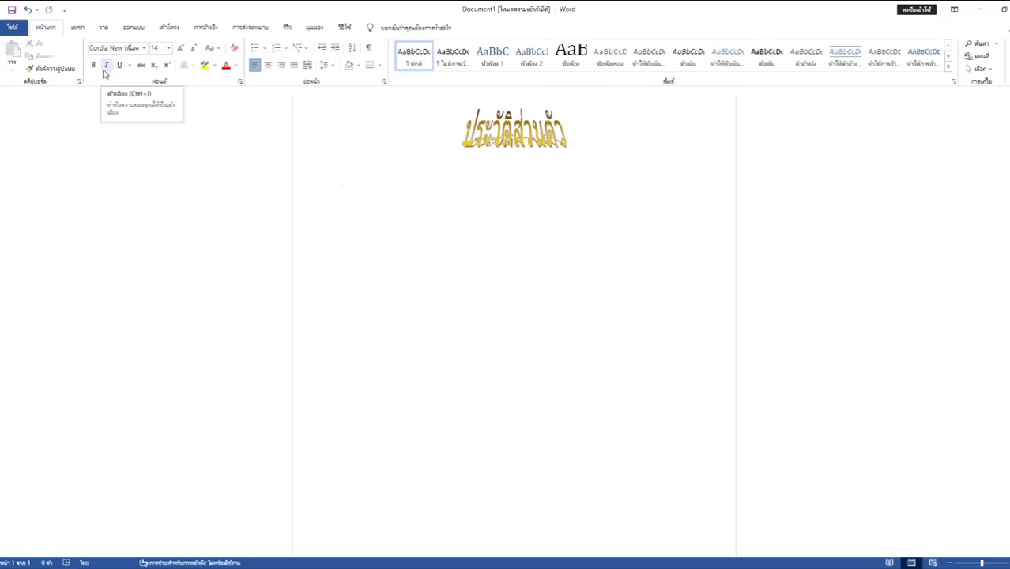
# - Type the italic label 'ชื่อ-นามสกุล' below the title and select it
pyautogui.click(103, 69)
pyautogui.write('ชื่อ-')
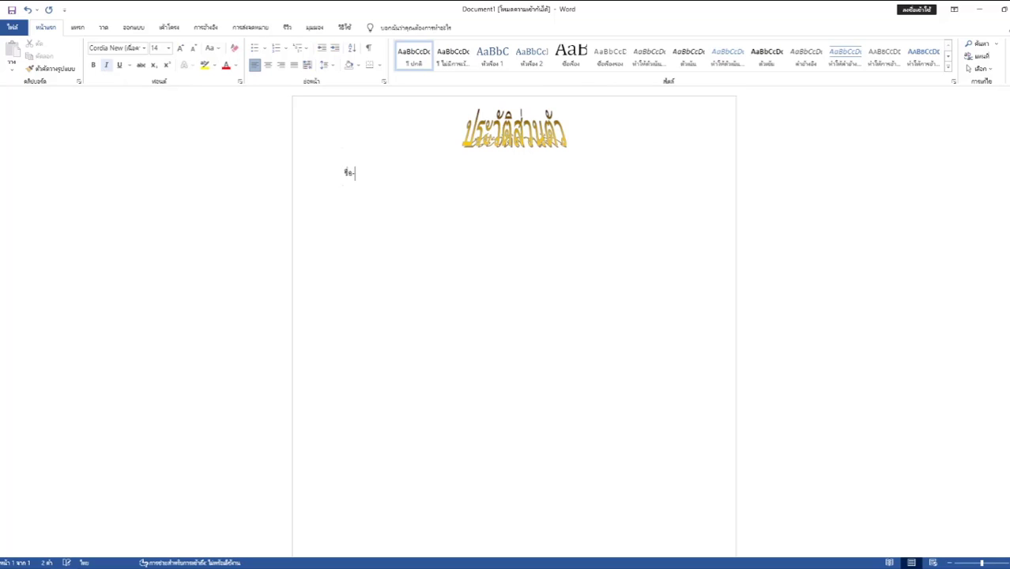
pyautogui.write('นามสกุ')
pyautogui.write('ล')
pyautogui.moveTo(383, 176); pyautogui.dragTo(342, 173)
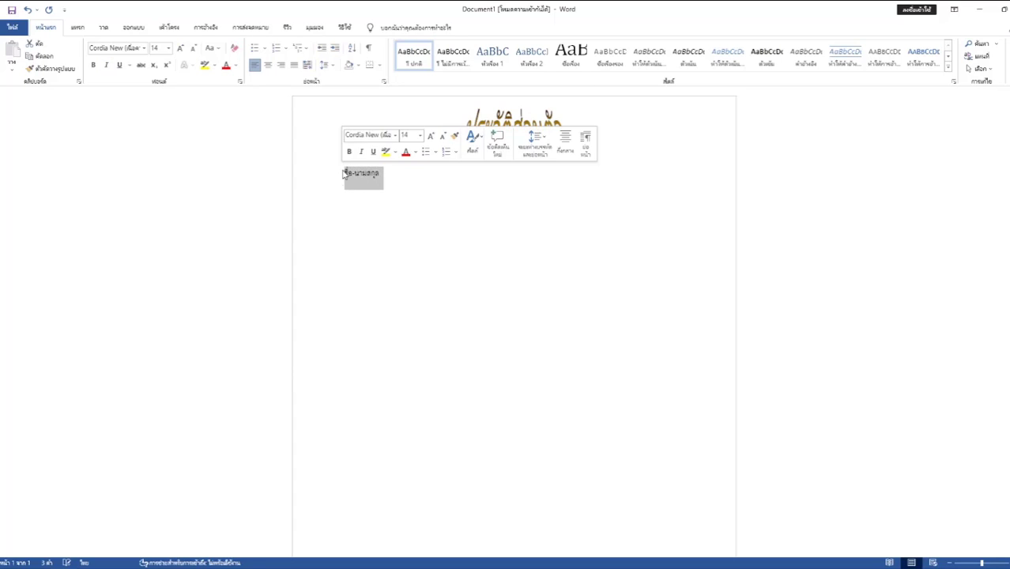
pyautogui.click(374, 174)
pyautogui.moveTo(383, 174); pyautogui.dragTo(340, 174)
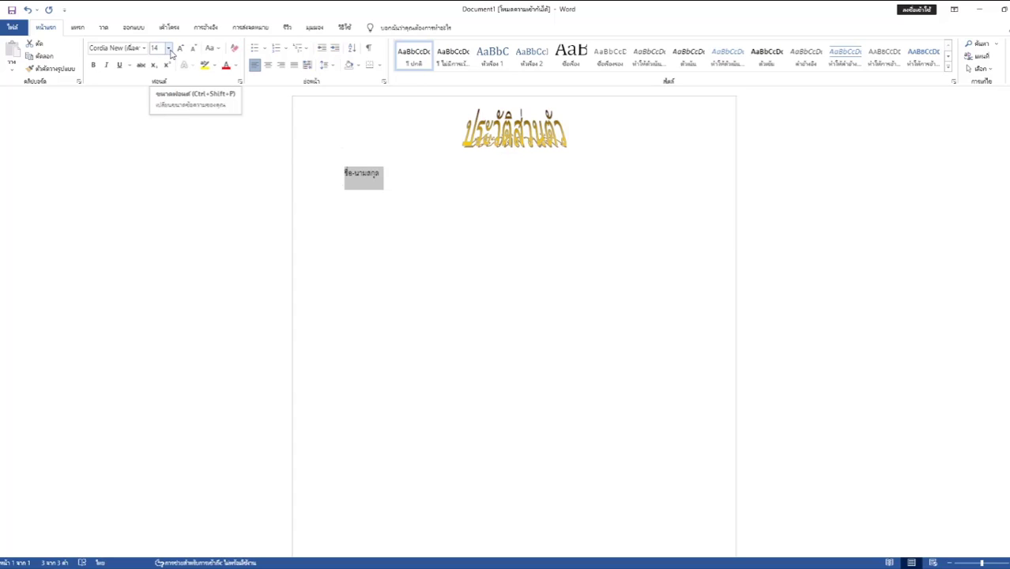
# - Set the ชื่อ-นามสกุล label to 24 pt in the DSN PaNuTat font
pyautogui.click(168, 48)
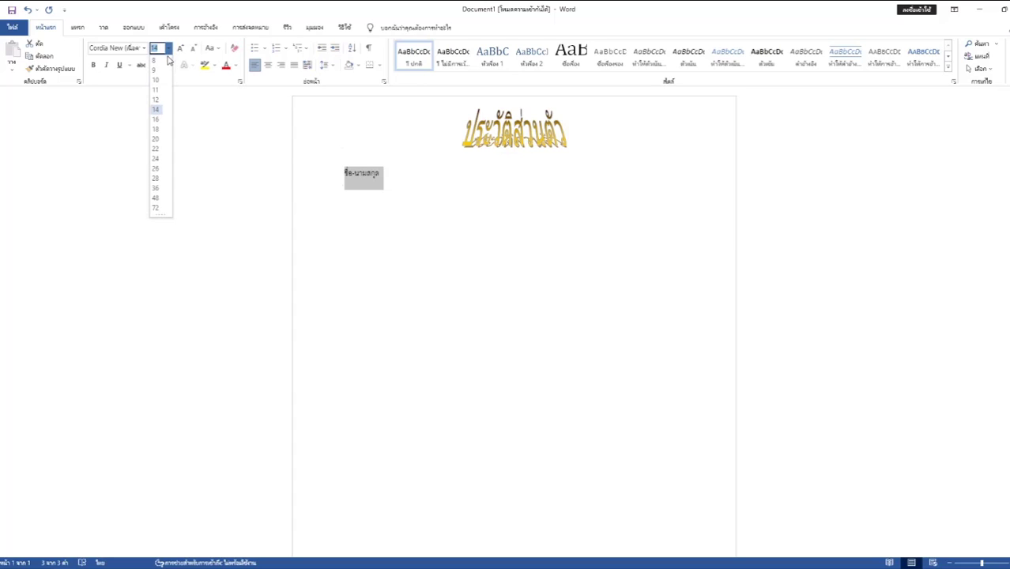
pyautogui.click(157, 158)
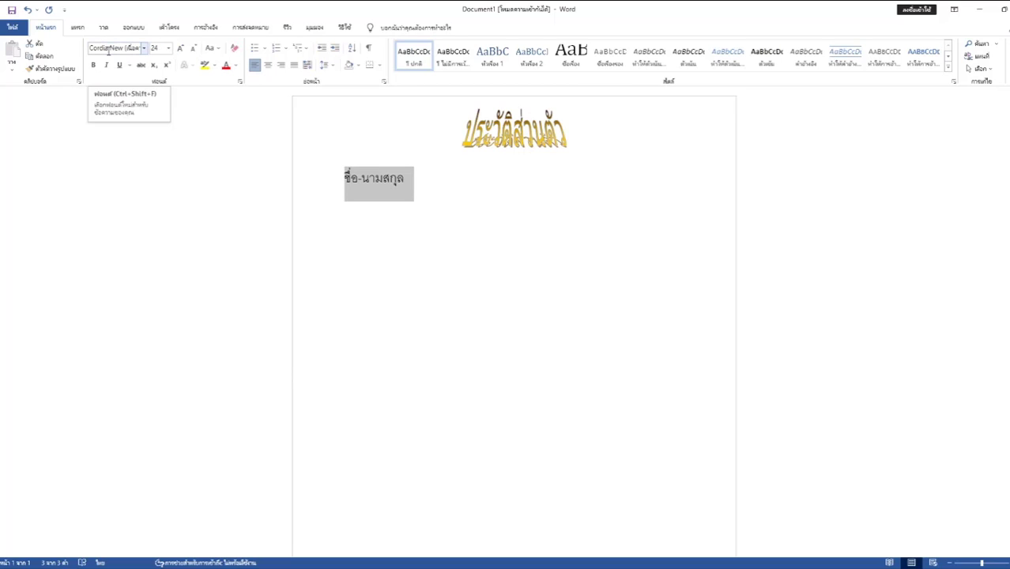
pyautogui.click(145, 55)
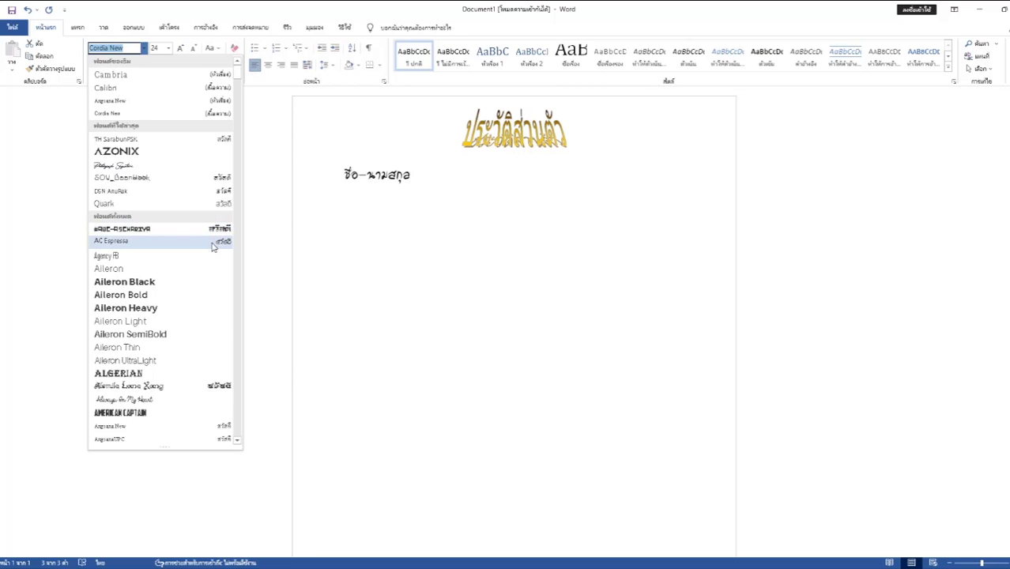
pyautogui.scroll(-4, 203, 365)
pyautogui.scroll(-2, 203, 365)
pyautogui.scroll(-5, 203, 365)
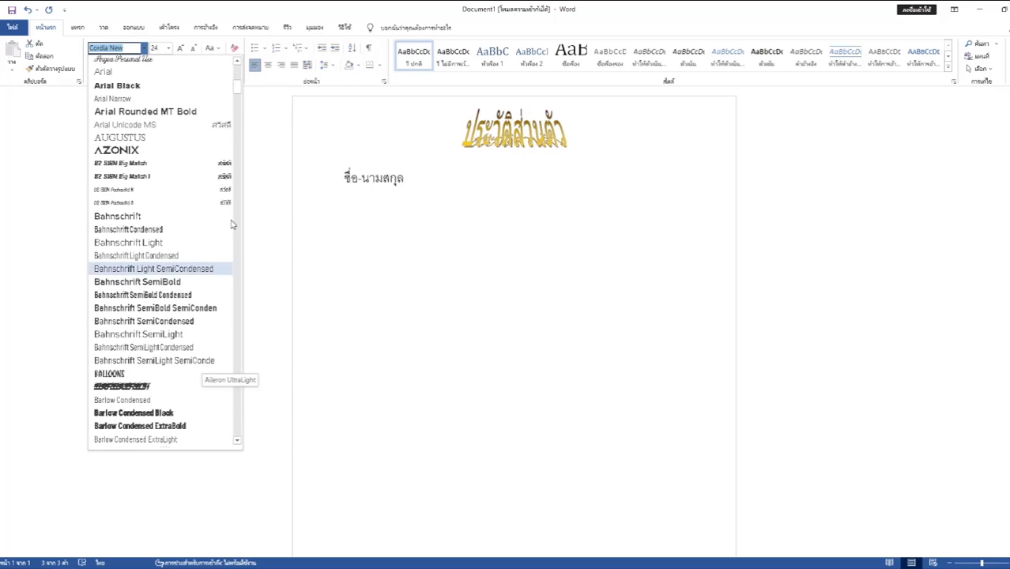
pyautogui.scroll(-1, 200, 204)
pyautogui.scroll(-4, 190, 355)
pyautogui.scroll(-8, 190, 355)
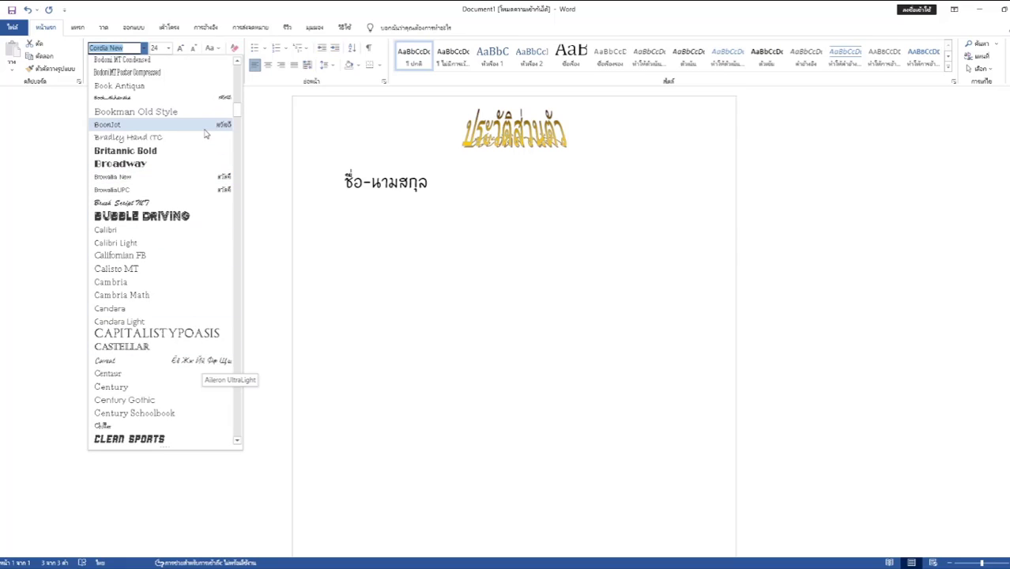
pyautogui.scroll(-7, 190, 353)
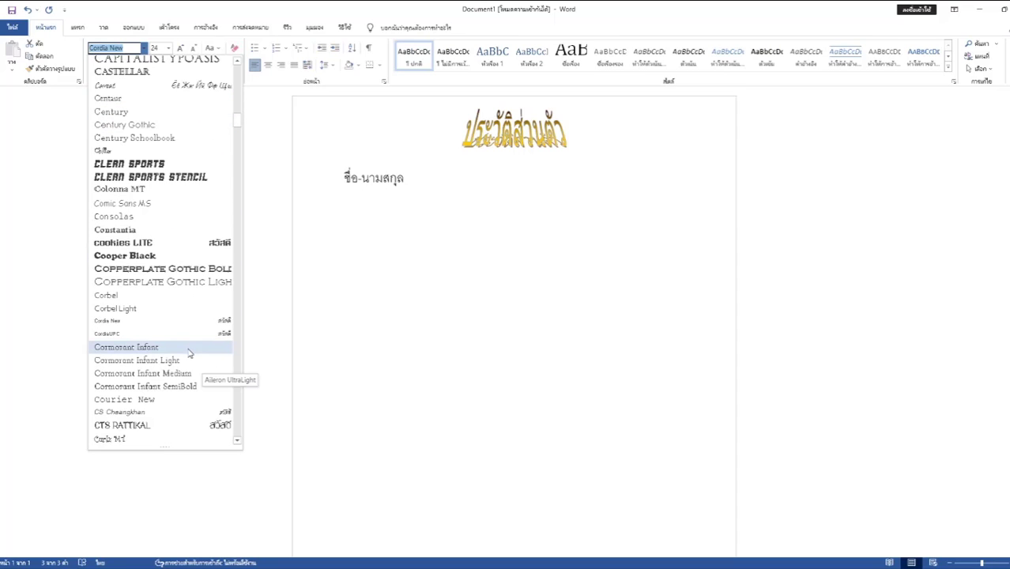
pyautogui.scroll(-8, 189, 353)
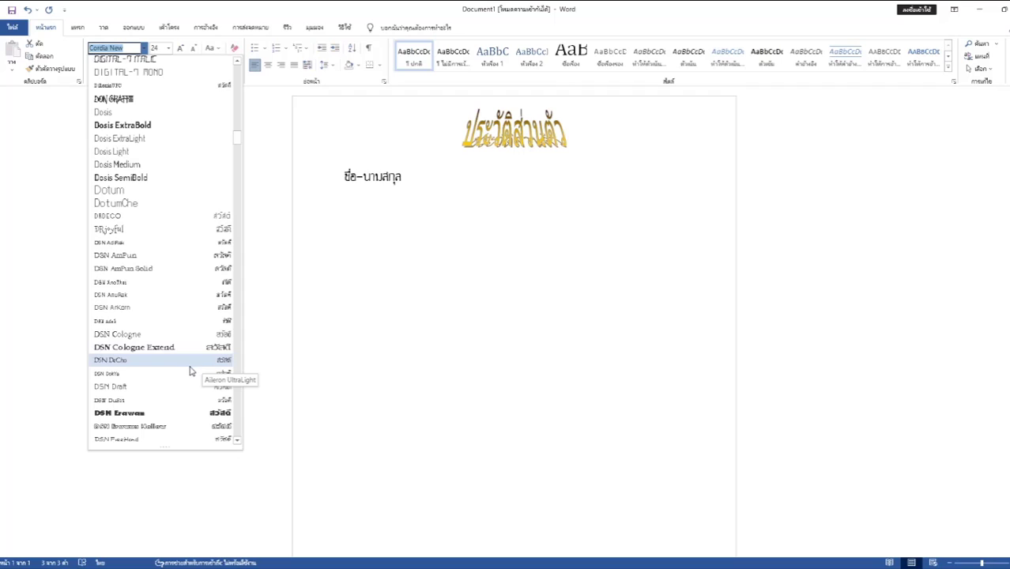
pyautogui.scroll(-1, 195, 399)
pyautogui.scroll(-1, 195, 399)
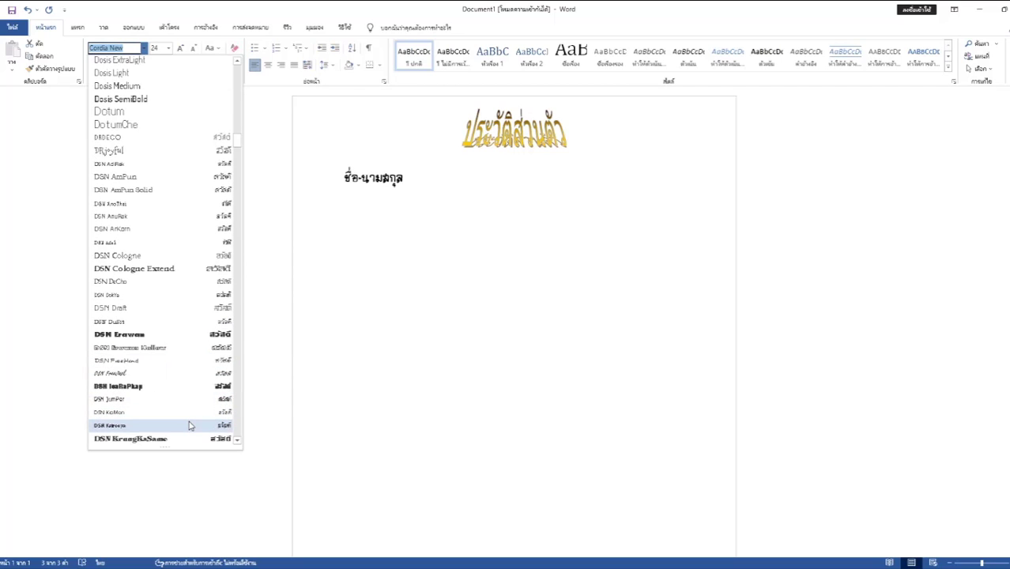
pyautogui.scroll(-2, 189, 440)
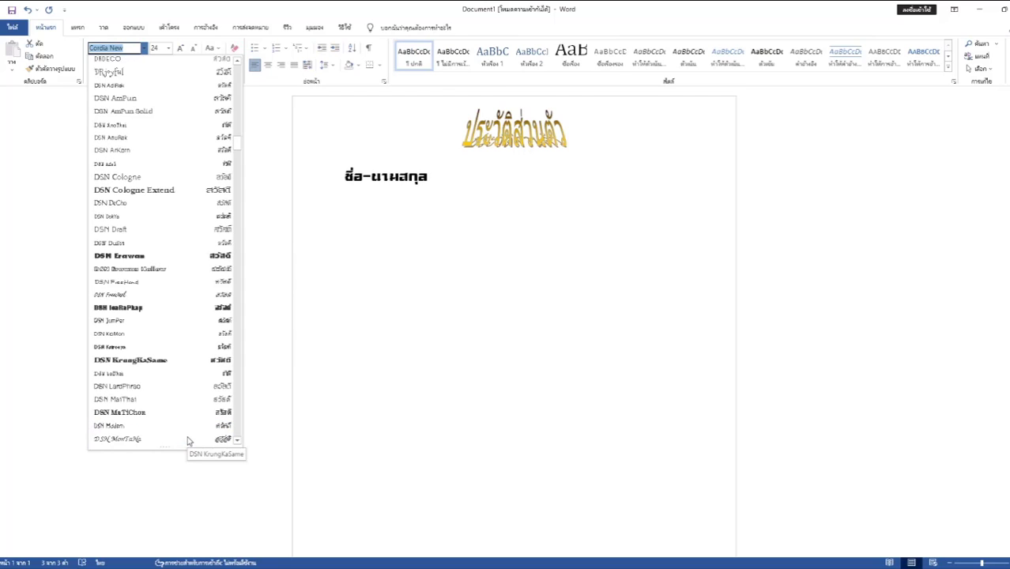
pyautogui.scroll(-2, 188, 431)
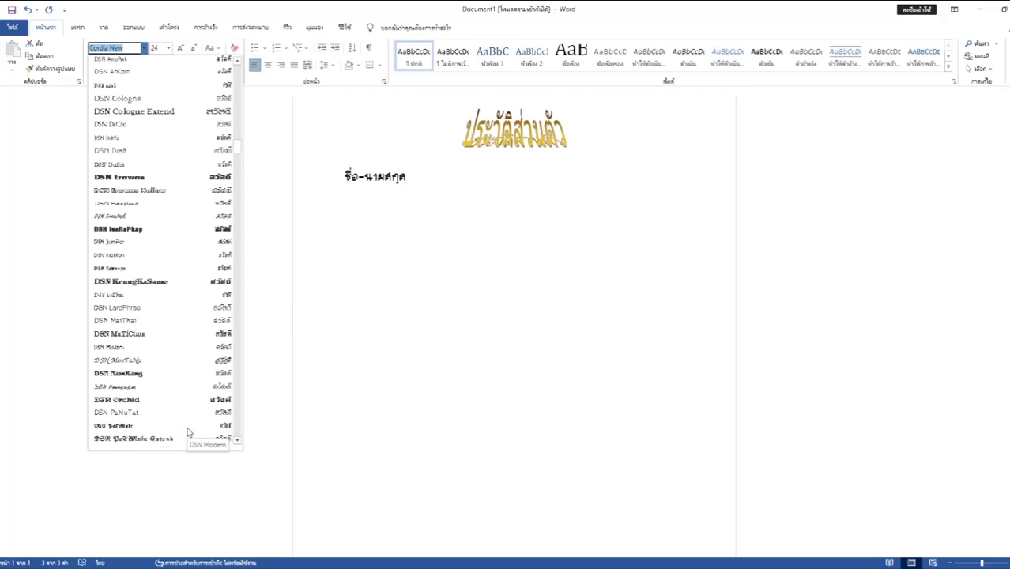
pyautogui.click(195, 413)
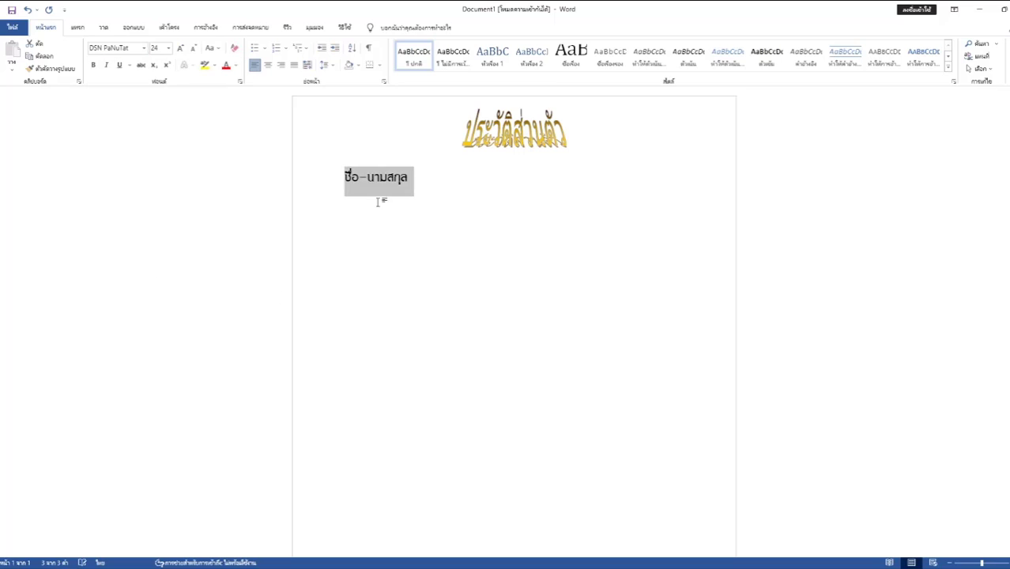
pyautogui.click(428, 175)
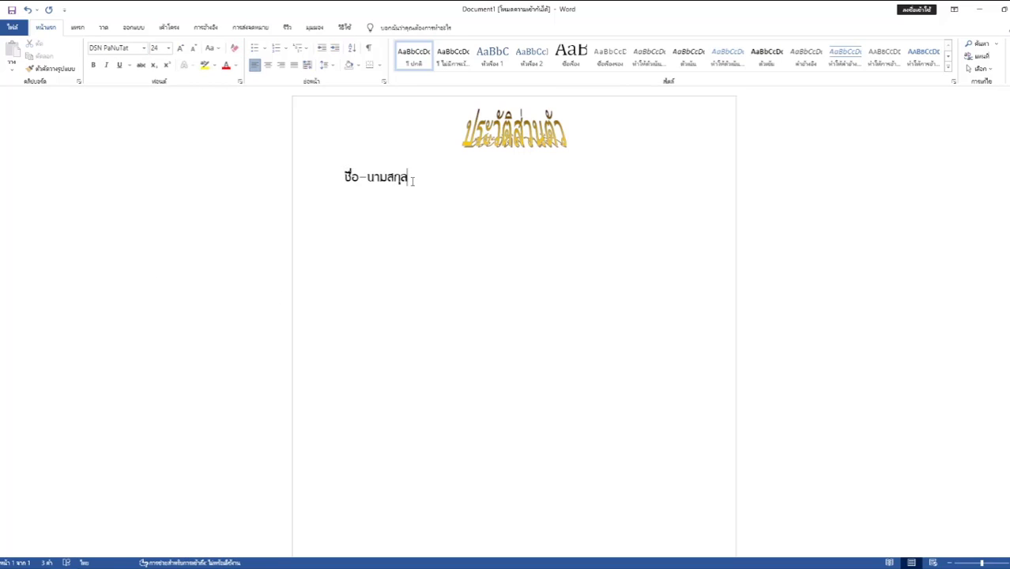
# - Make the ชื่อ-นามสกุล label bold
pyautogui.moveTo(412, 180); pyautogui.dragTo(342, 176)
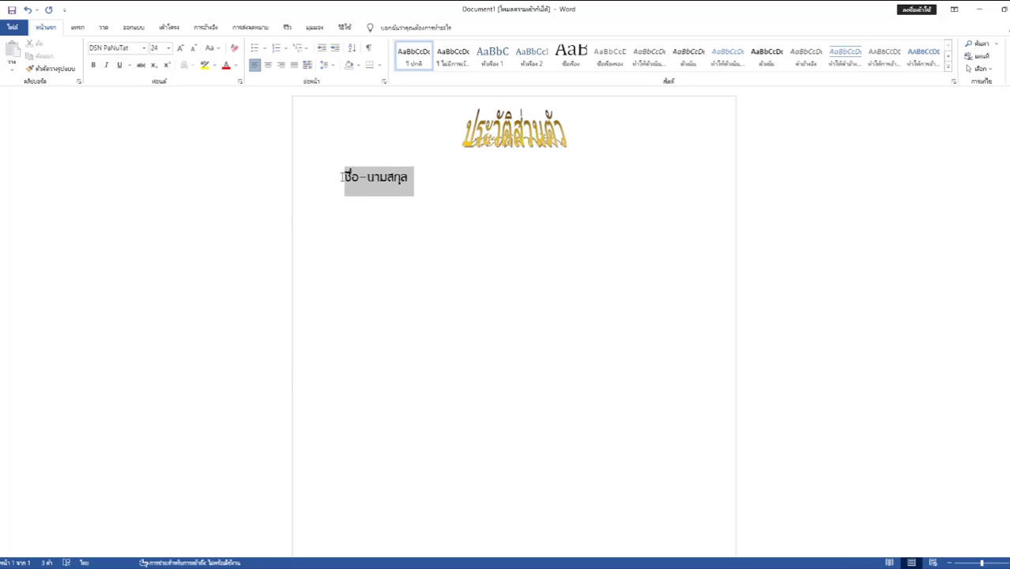
pyautogui.click(416, 179)
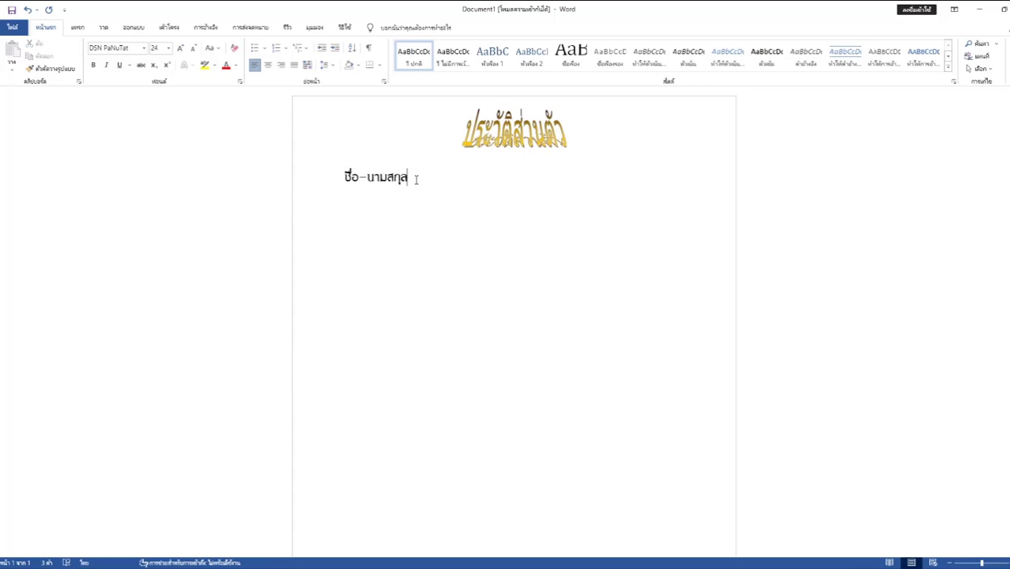
pyautogui.moveTo(415, 180); pyautogui.dragTo(344, 178)
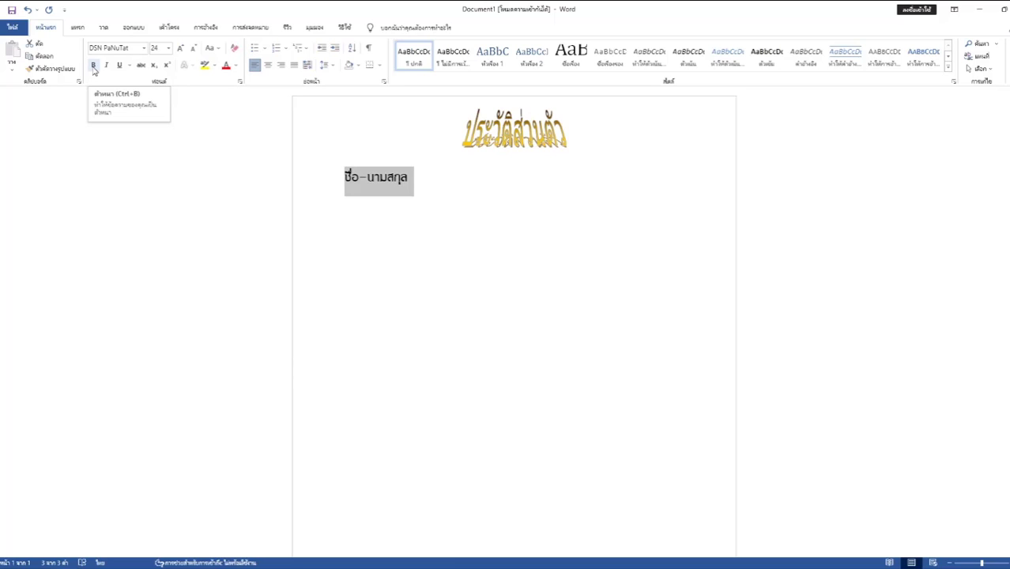
pyautogui.click(93, 66)
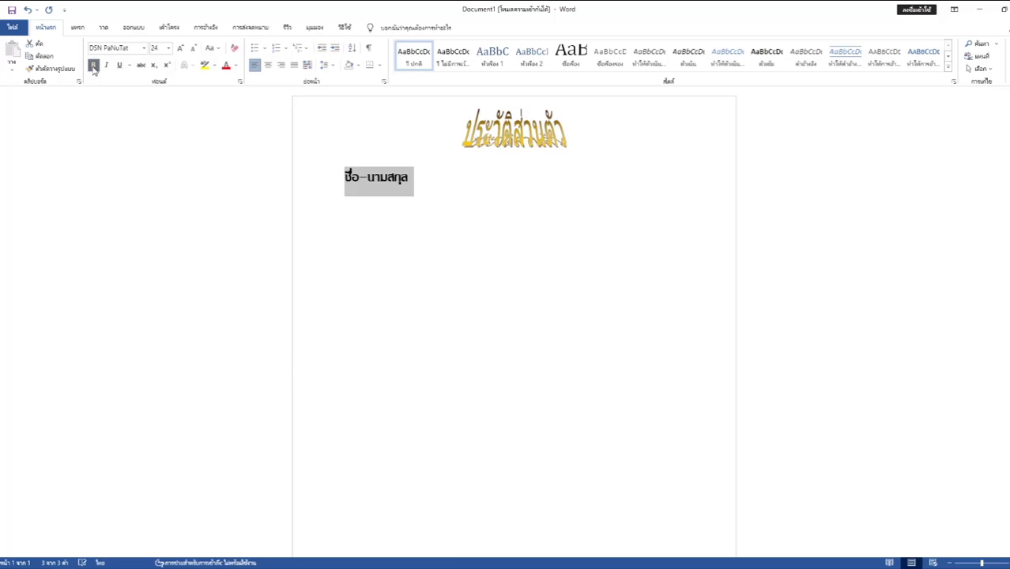
pyautogui.click(356, 190)
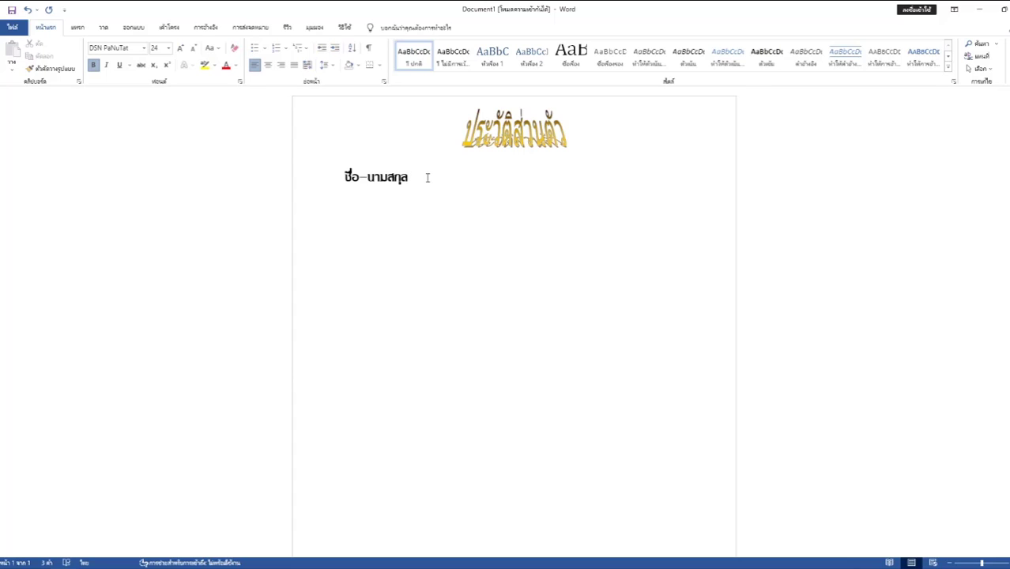
# - Add the labels ชื่อเล่น and วันเกิด on new lines below ชื่อ-นามสกุล
pyautogui.press('Return')
pyautogui.write('ช')
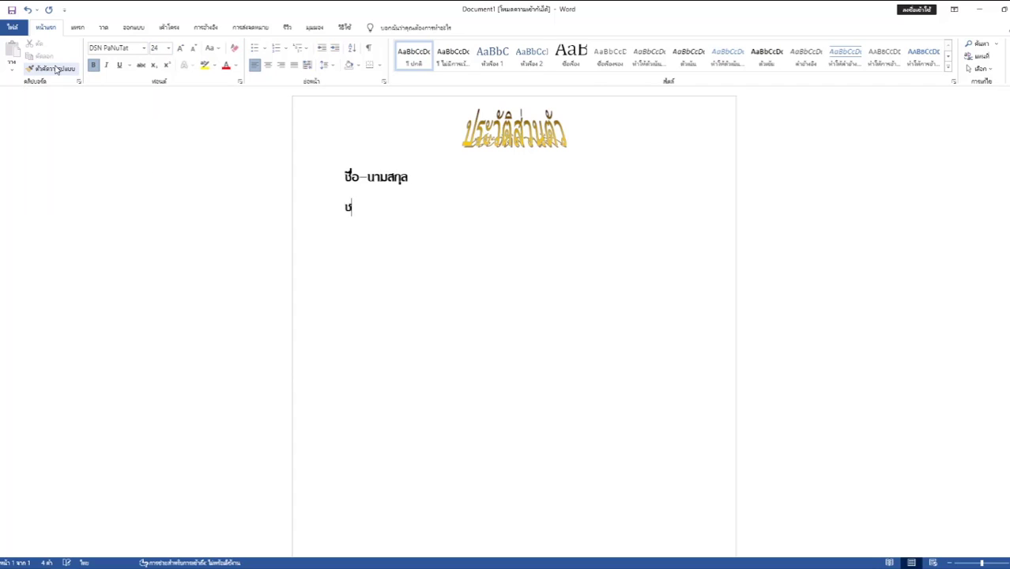
pyautogui.write('ื่อเ')
pyautogui.write('ล่น')
pyautogui.press('Return')
pyautogui.write('วั')
pyautogui.write('นที่')
pyautogui.press('BackSpace')
# - Add the labels โซเชียล, เบอร์โทรศัพท์ and ที่อยู่, each on its own line
pyautogui.press('BackSpace')
pyautogui.press('BackSpace')
pyautogui.press('BackSpace')
pyautogui.write('นเกิด')
pyautogui.press('Return')
pyautogui.write('โซเ')
pyautogui.write('ชีย')
pyautogui.press('BackSpace')
pyautogui.press('BackSpace')
pyautogui.press('BackSpace')
pyautogui.press('BackSpace')
pyautogui.press('BackSpace')
pyautogui.write('ซเชียล')
pyautogui.press('Return')
pyautogui.write('เบอ')
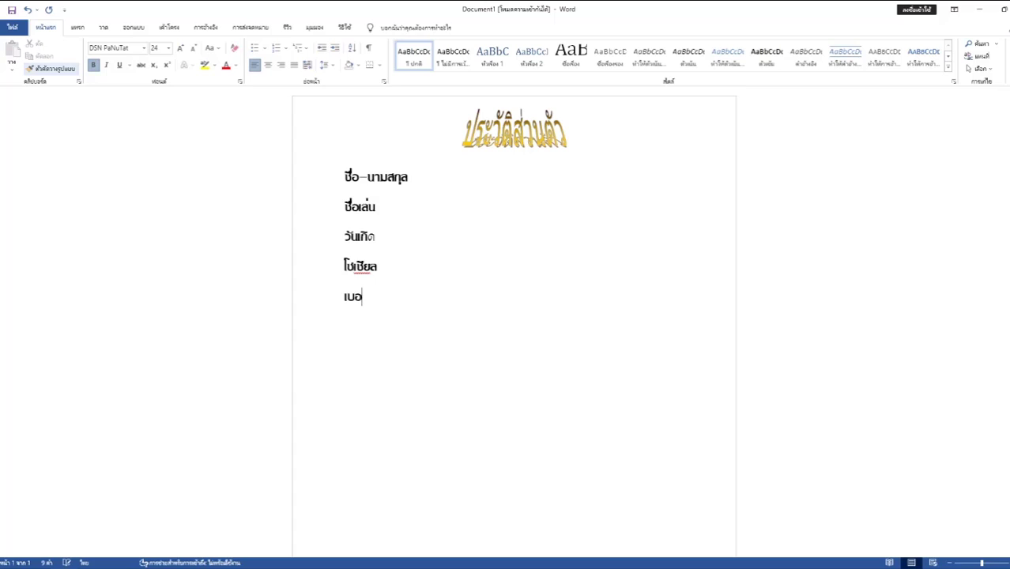
pyautogui.write('ร์โทร')
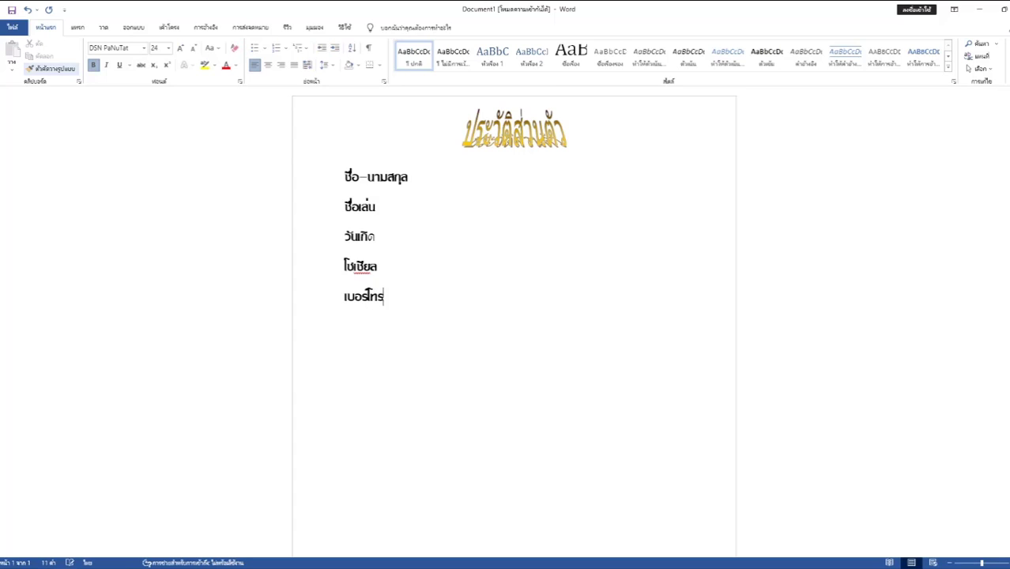
pyautogui.write('ศัพท์')
pyautogui.click(55, 70)
pyautogui.write('ที่อยู่')
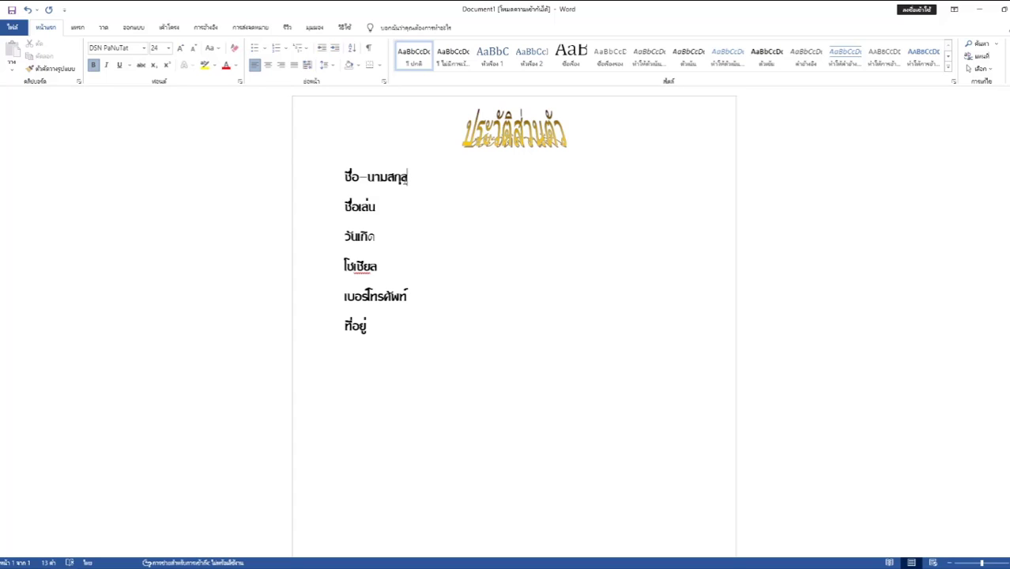
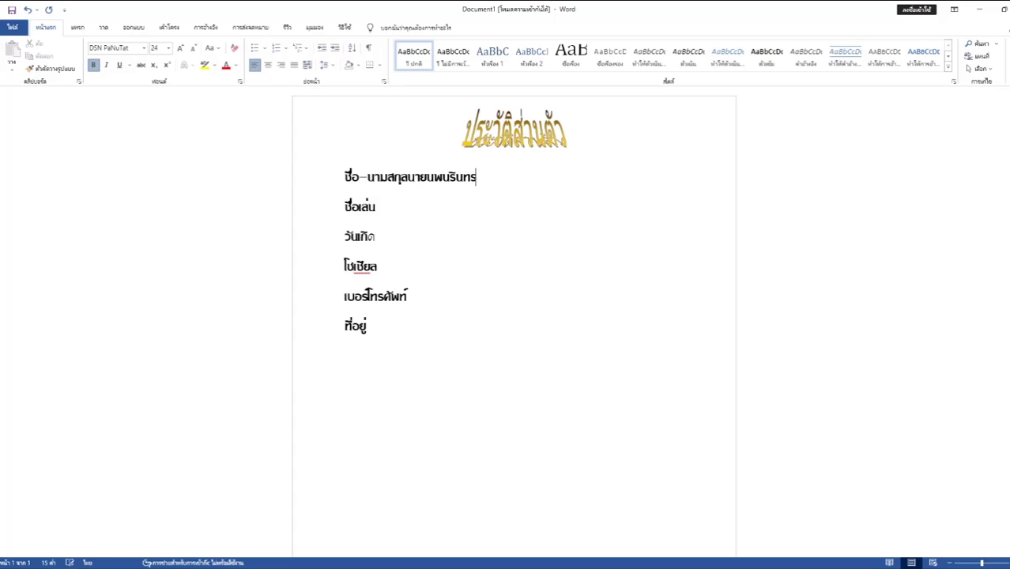
# - Type the person's full name after ชื่อ-นามสกุล and tab it into the value column
pyautogui.hotkey('shift', 'Return')
pyautogui.write('โ')
pyautogui.press('BackSpace')
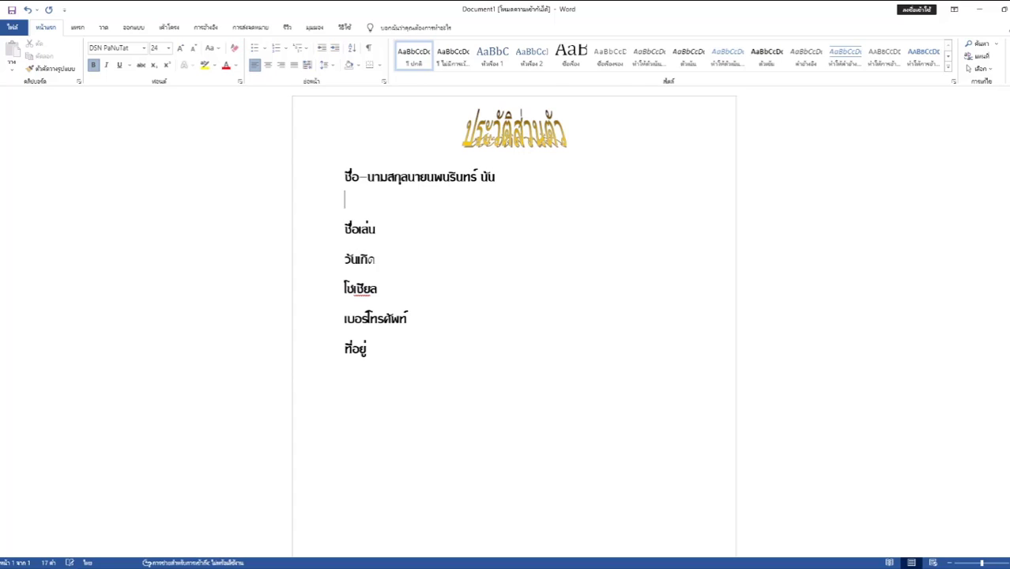
pyautogui.press('BackSpace')
pyautogui.write('โชว์')
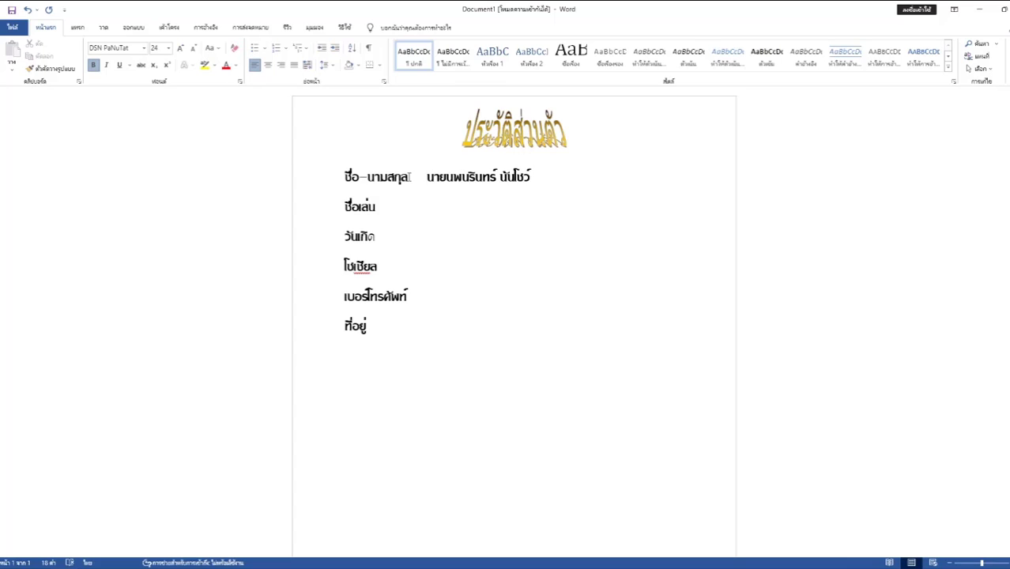
pyautogui.hotkey('ctrl', 'z')
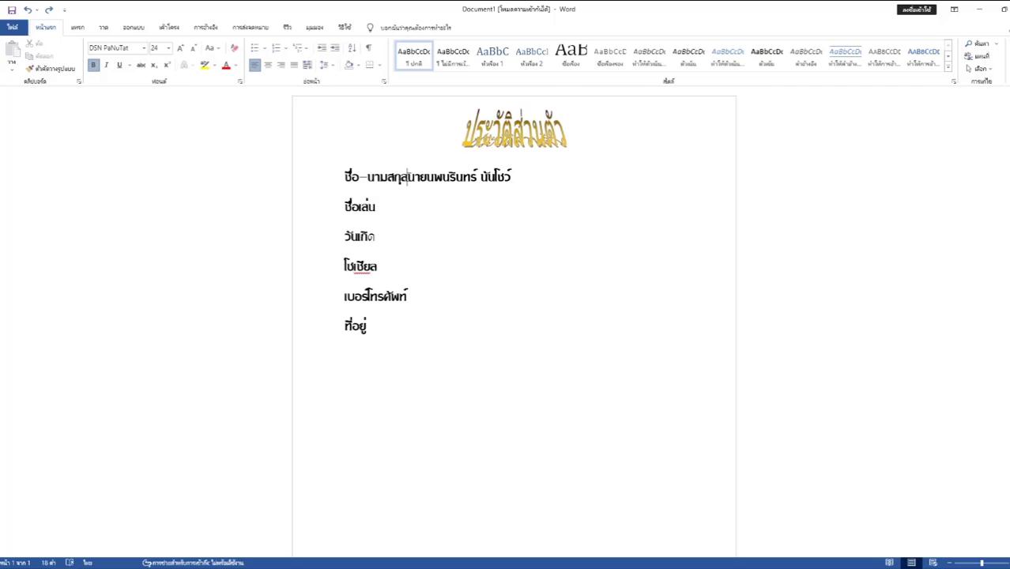
pyautogui.press('Tab')
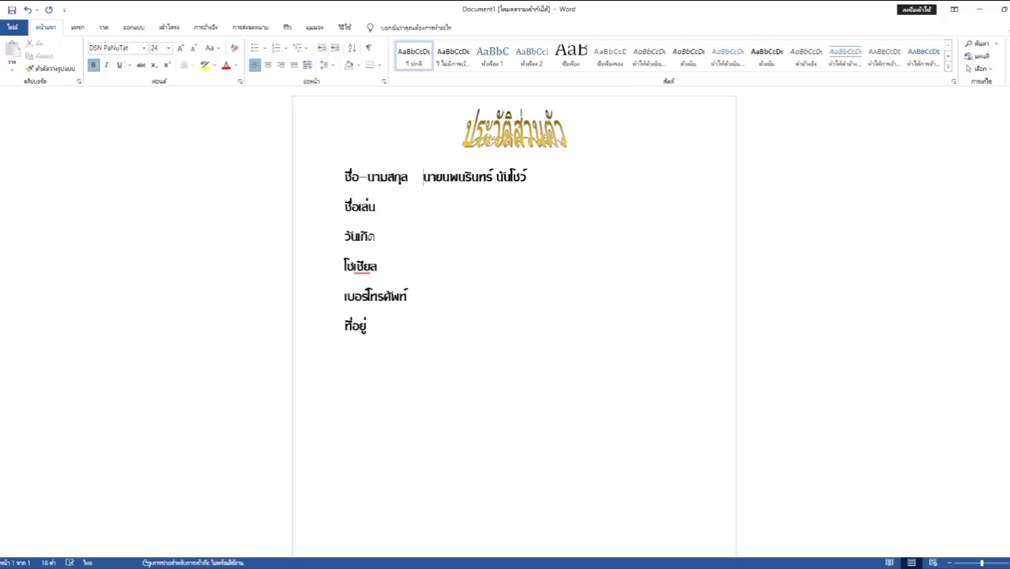
pyautogui.press('Tab')
pyautogui.press('Tab')
pyautogui.press('Tab')
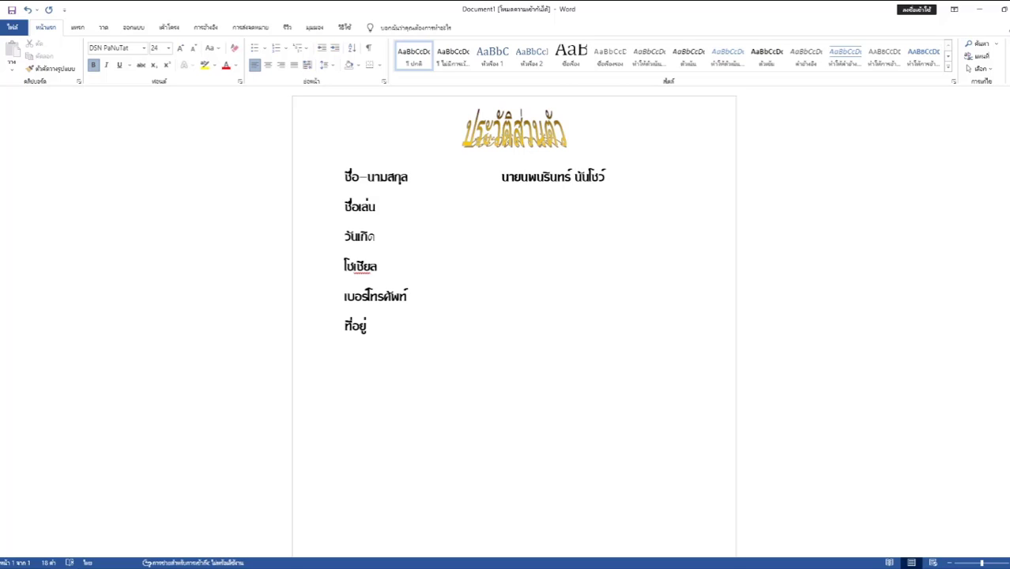
pyautogui.press('BackSpace')
pyautogui.press('BackSpace')
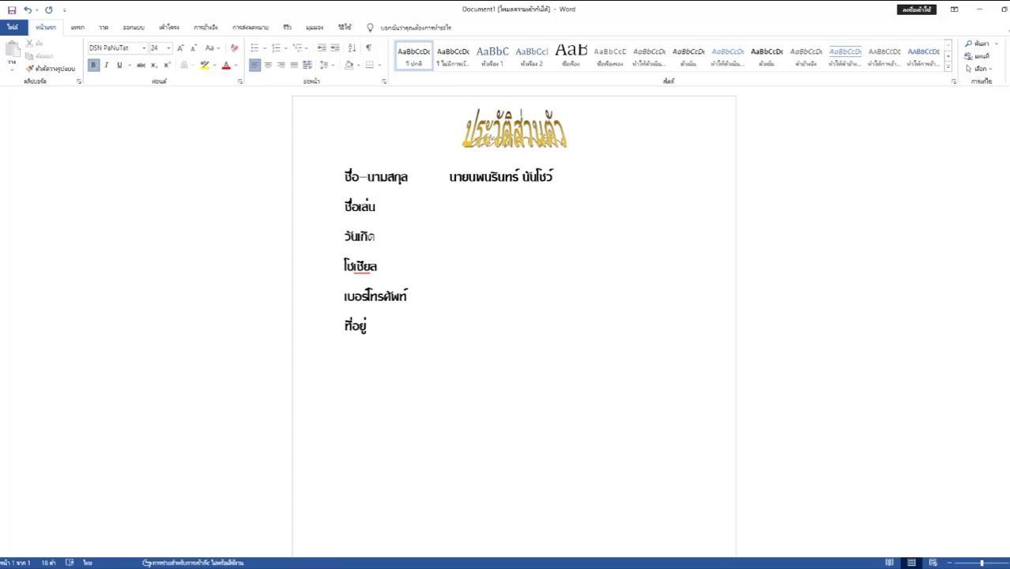
# - Enter the nickname and birth date beside ชื่อเล่น and วันเกิด after a tab
pyautogui.click(387, 209)
pyautogui.press('Tab')
pyautogui.press('Tab')
pyautogui.press('Tab')
pyautogui.write('ห')
pyautogui.write('นึ่ง')
pyautogui.click(395, 239)
pyautogui.press('Tab')
pyautogui.write('30 มิถ')
pyautogui.write('ุน')
pyautogui.press('Return')
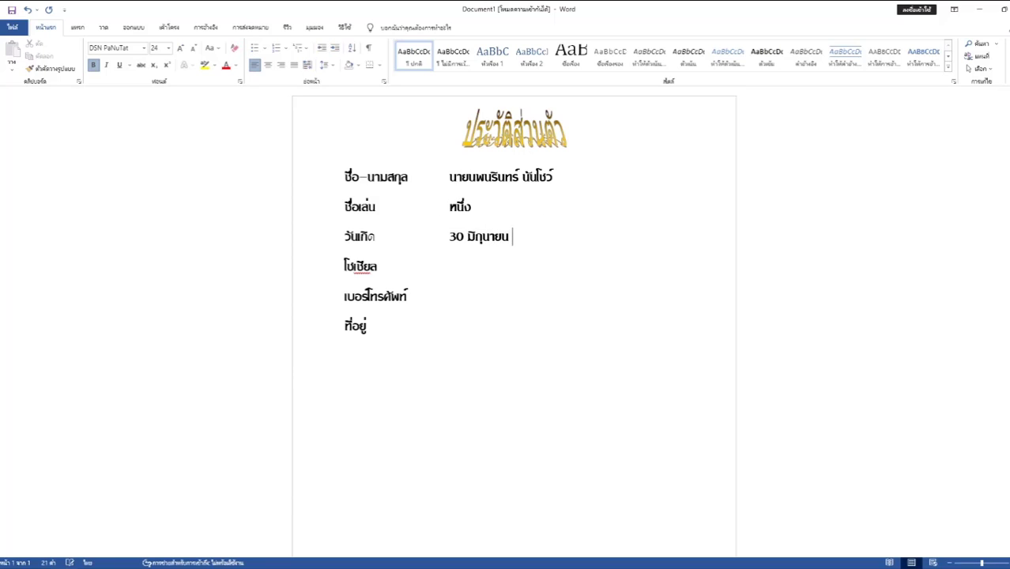
pyautogui.write('2537')
# - Enter the Facebook account name beside โซเชียล, switching the keyboard to English
pyautogui.click(394, 270)
pyautogui.press('Tab')
pyautogui.press('Tab')
pyautogui.press('Tab')
pyautogui.press('`')
pyautogui.write('facebo')
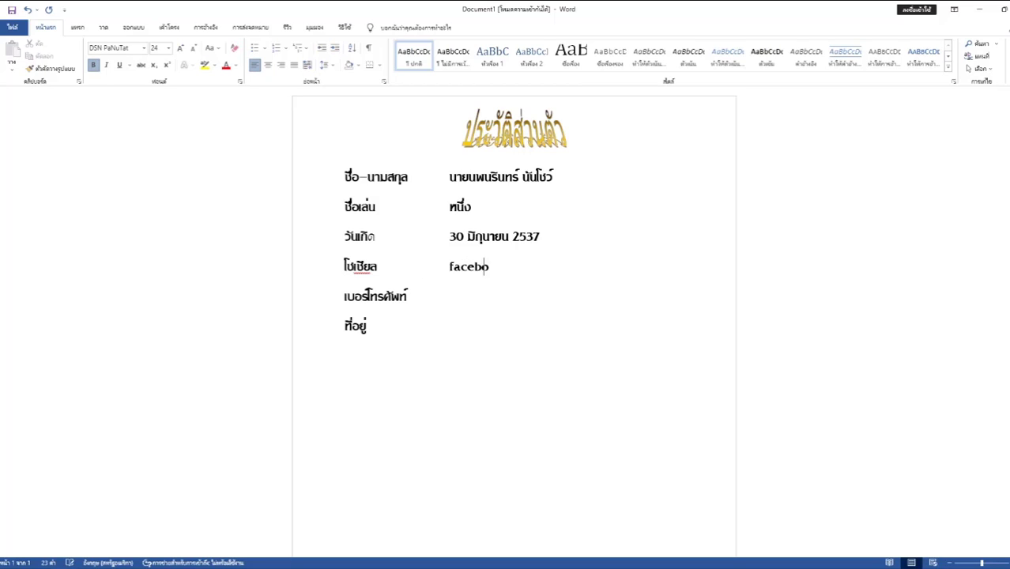
pyautogui.write('ok')
pyautogui.press('`')
pyautogui.write('นยีฟ')
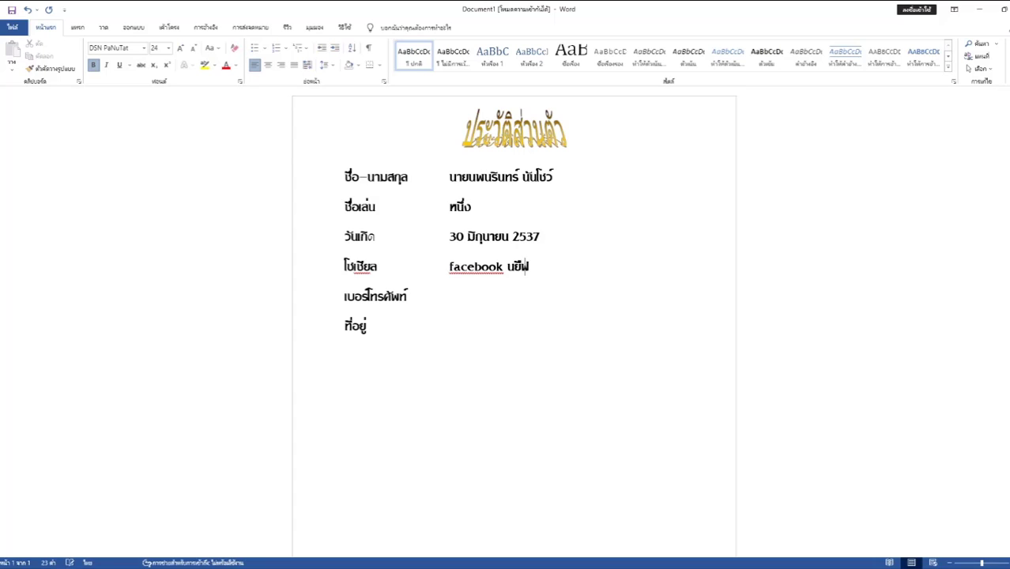
pyautogui.write('ด')
pyautogui.press('BackSpace')
pyautogui.press('BackSpace')
pyautogui.press('BackSpace')
pyautogui.press('BackSpace')
pyautogui.press('BackSpace')
pyautogui.press('`')
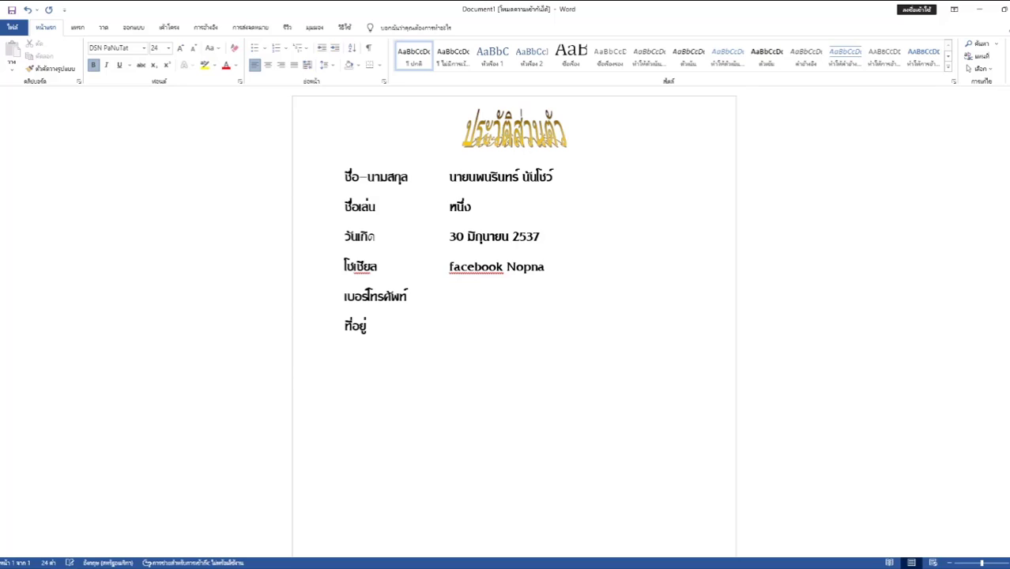
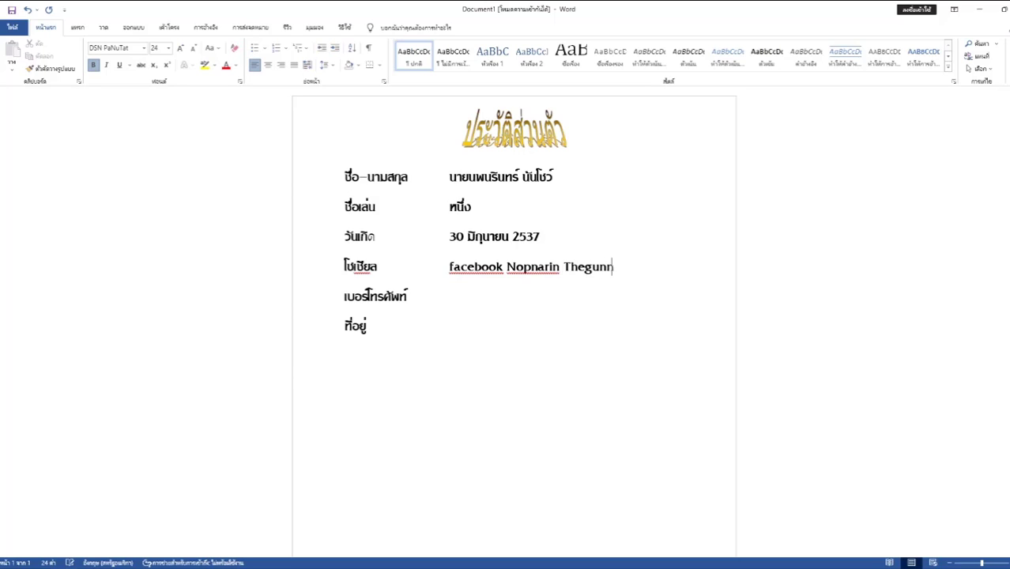
# - Enter the phone number and the address beside เบอร์โทรศัพท์ and ที่อยู่
pyautogui.click(420, 301)
pyautogui.press('`')
pyautogui.press('Tab')
pyautogui.press('`')
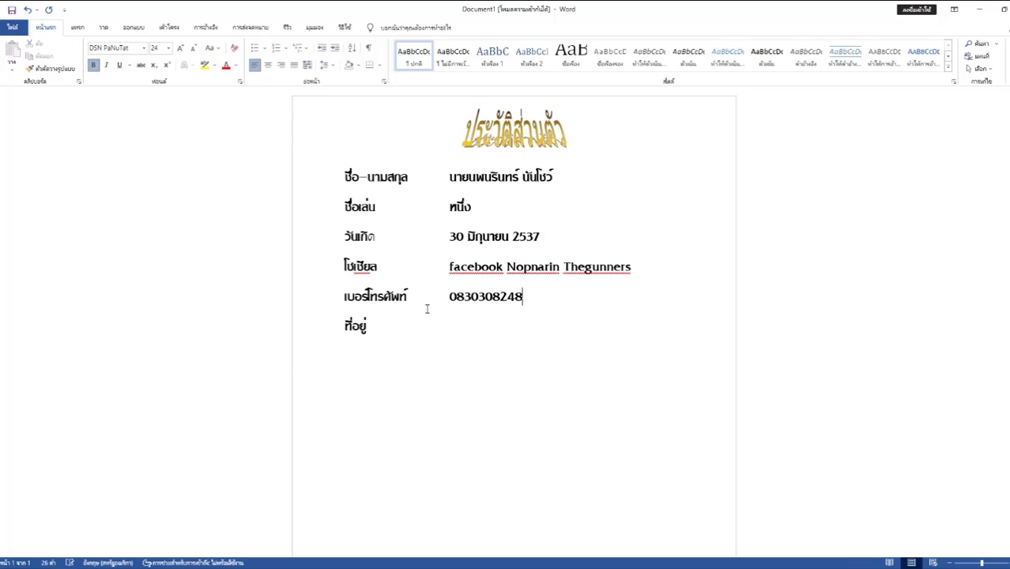
pyautogui.click(394, 328)
pyautogui.press('Tab')
pyautogui.press('`')
pyautogui.write('โ')
pyautogui.write('รงเรียน')
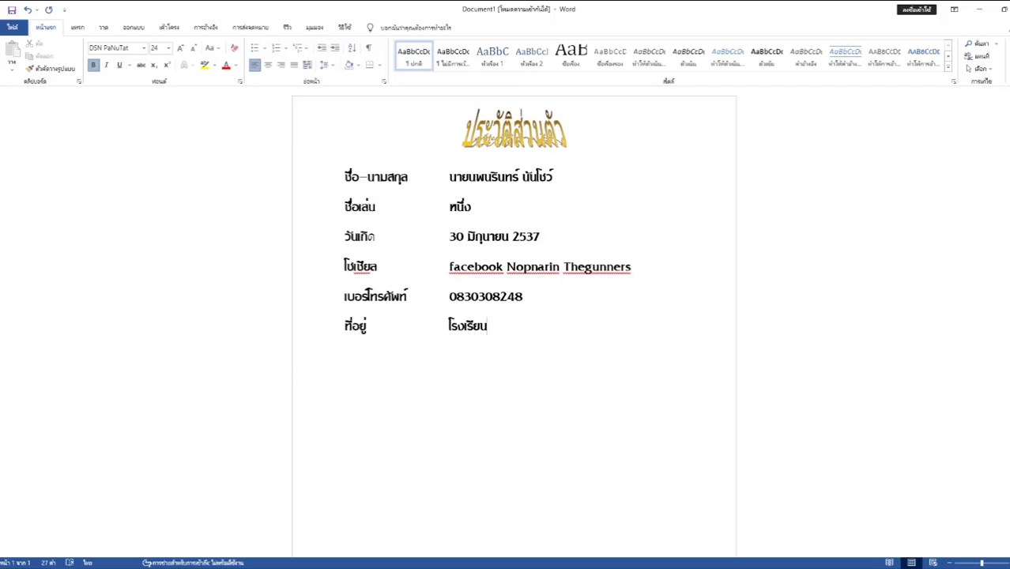
pyautogui.write('วัดภูเขาทอ')
pyautogui.write('ง')
pyautogui.scroll(-3, 545, 369)
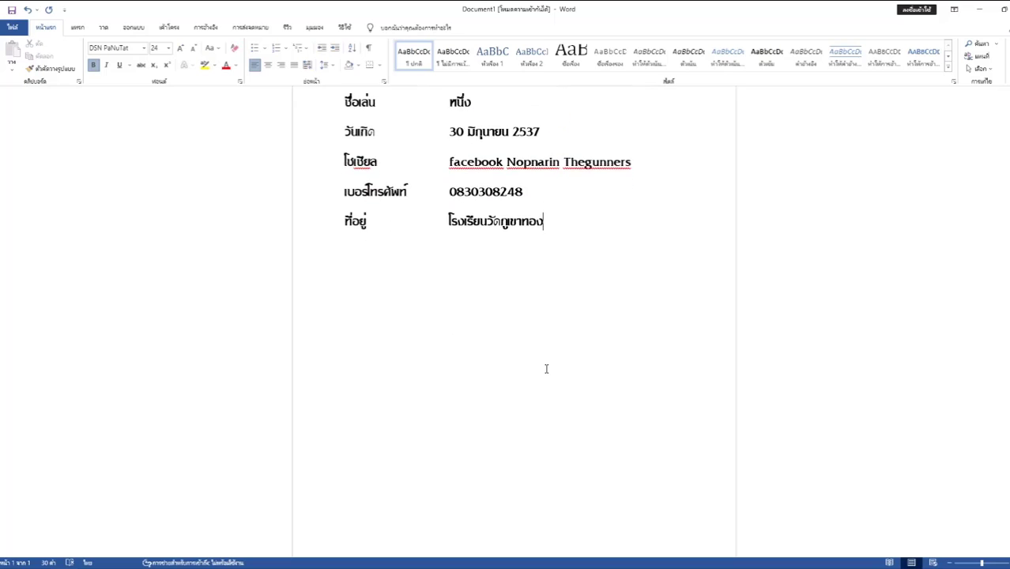
pyautogui.scroll(3, 545, 369)
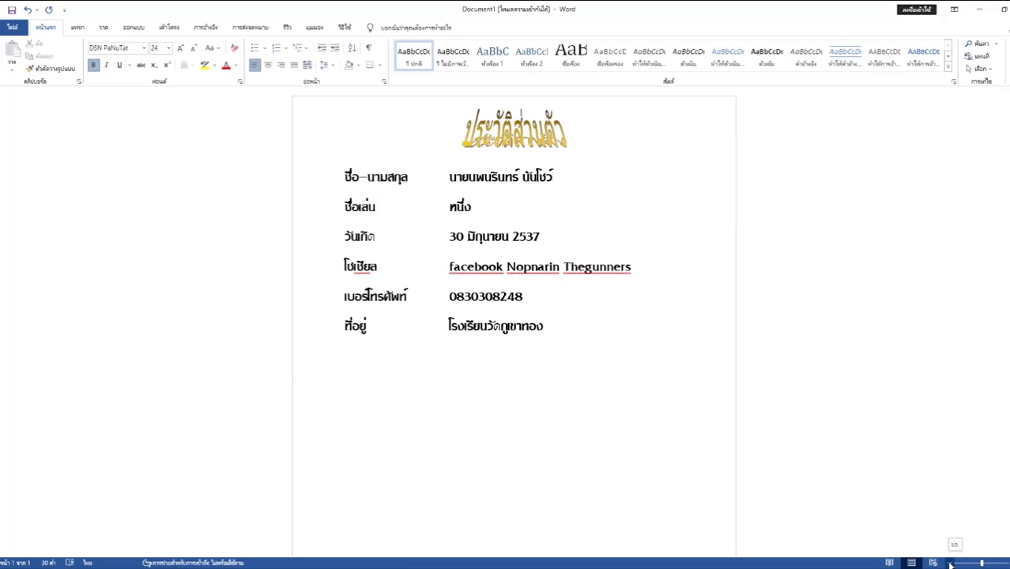
pyautogui.click(951, 563)
pyautogui.click(950, 564)
pyautogui.click(950, 563)
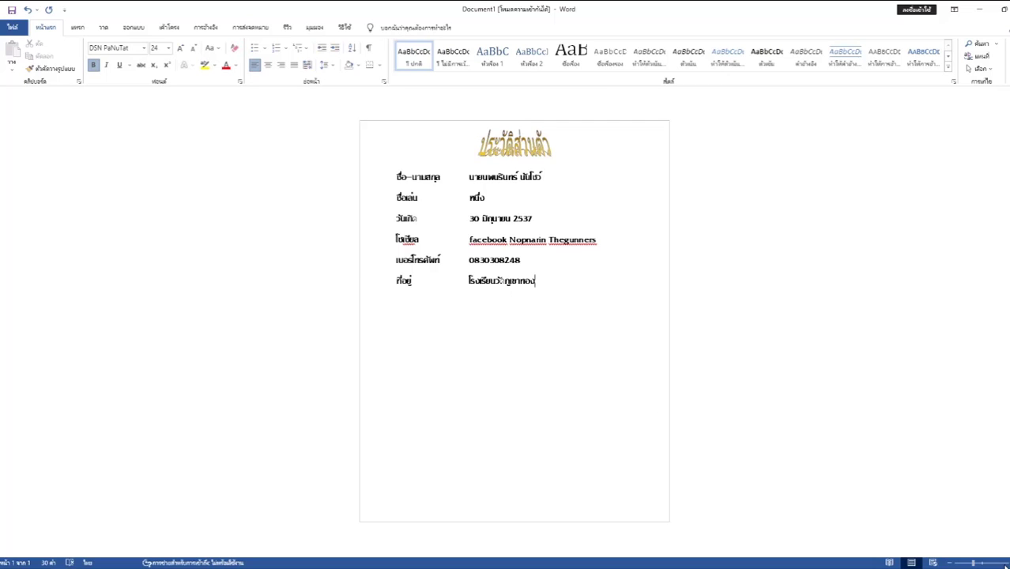
pyautogui.keyDown('ctrl'); pyautogui.scroll(3, 738, 466); pyautogui.keyUp('ctrl')
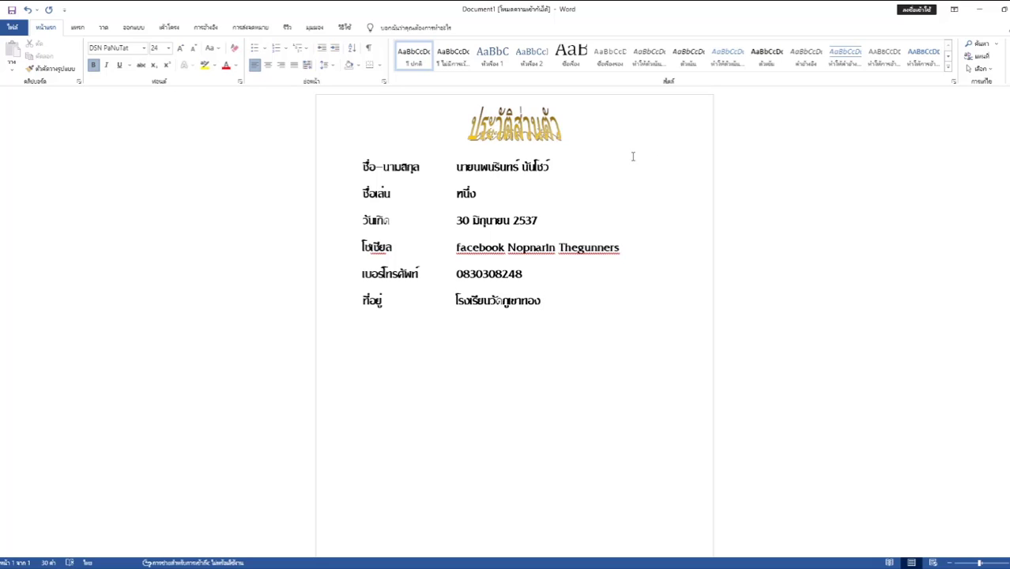
# - Open Design > Page Borders and choose the 3-D border setting
pyautogui.click(78, 28)
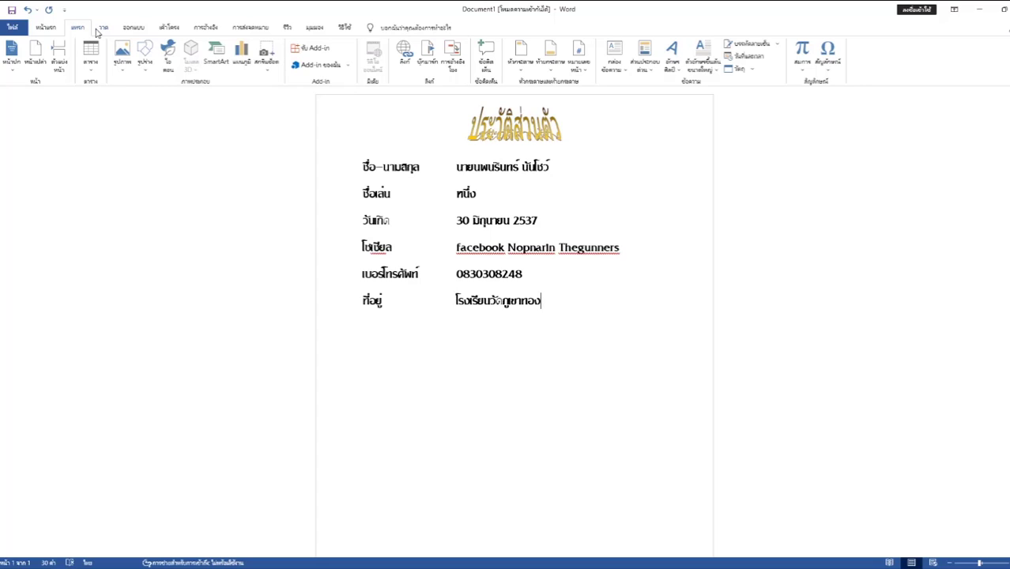
pyautogui.click(133, 28)
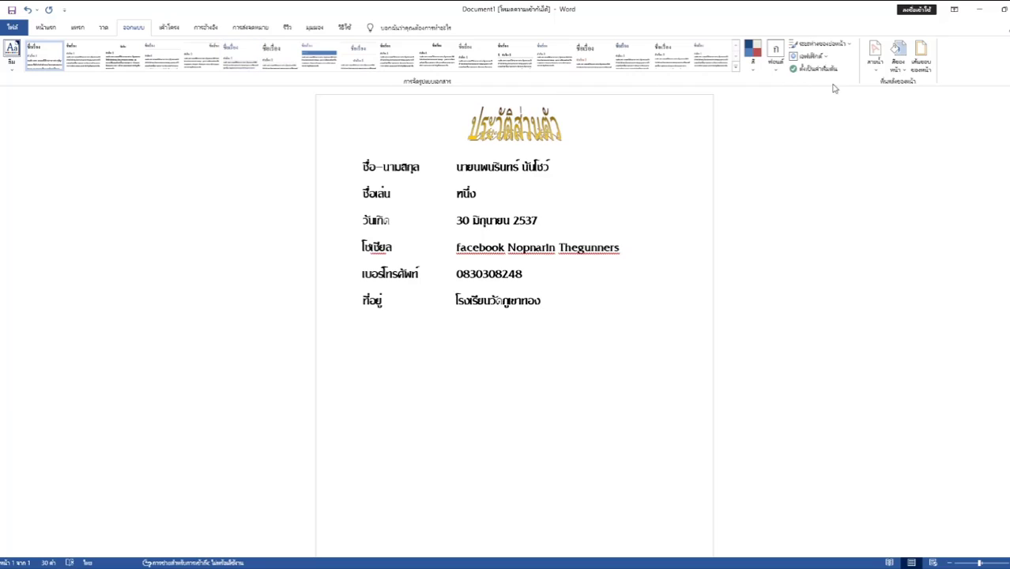
pyautogui.click(923, 63)
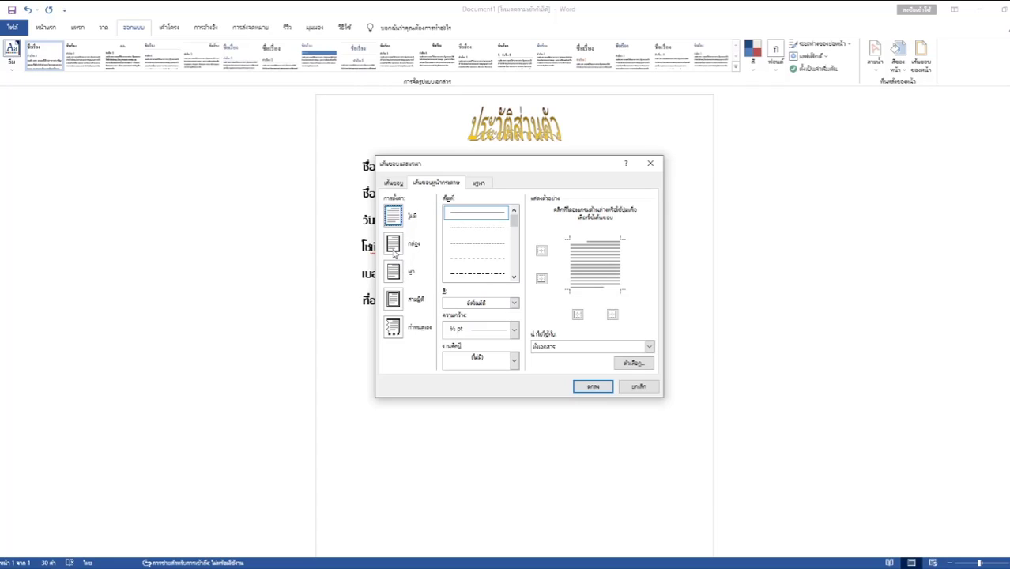
pyautogui.click(393, 298)
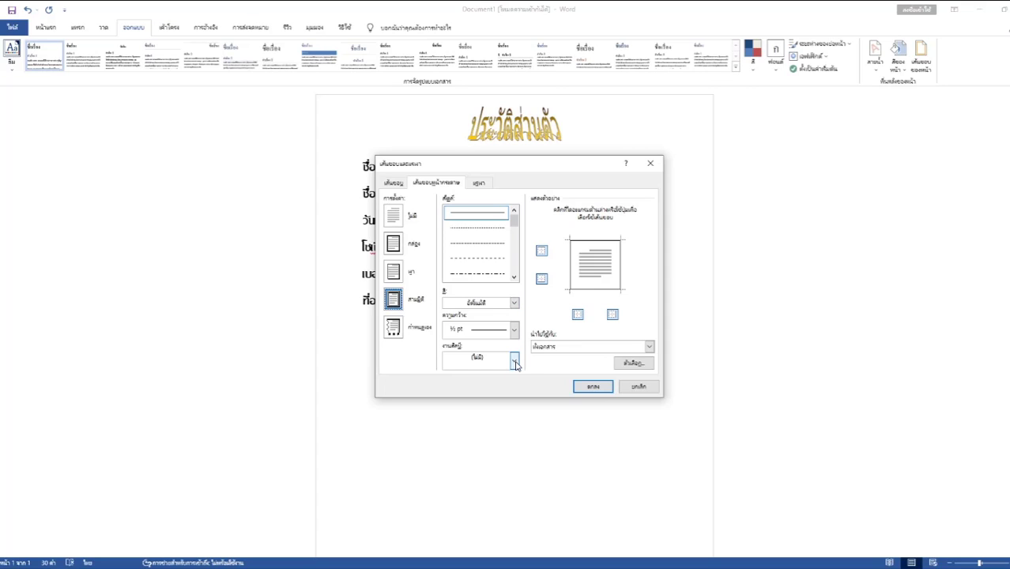
# - Pick the red flower art border from the Art list and apply it
pyautogui.click(514, 360)
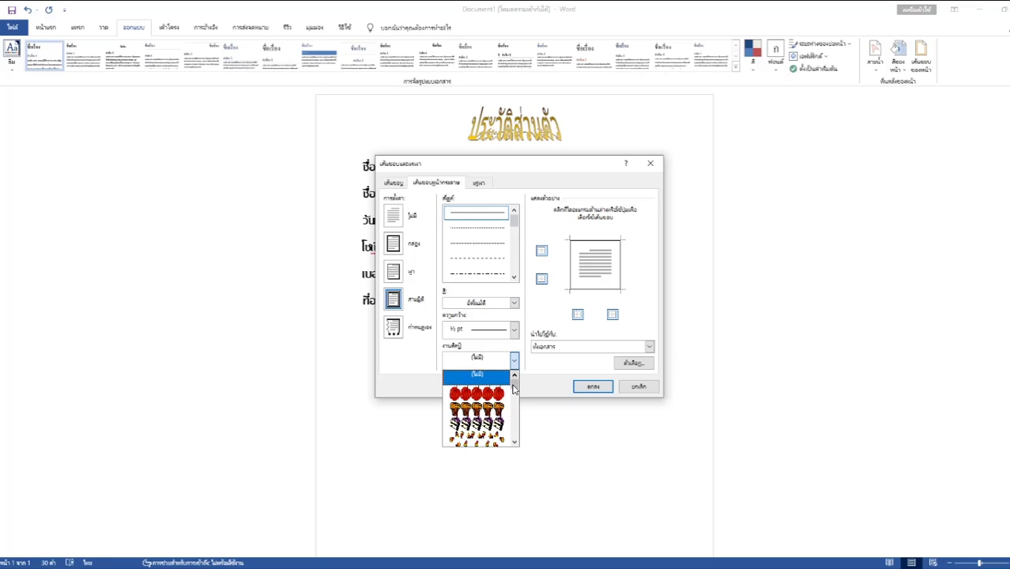
pyautogui.scroll(-2, 513, 387)
pyautogui.scroll(-2, 513, 387)
pyautogui.scroll(-2, 514, 387)
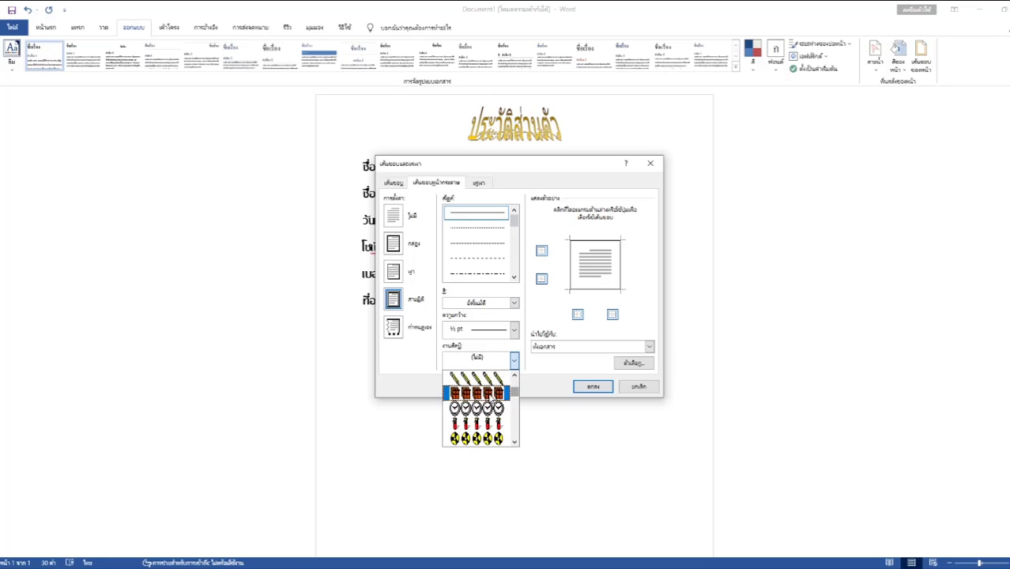
pyautogui.scroll(-1, 496, 403)
pyautogui.scroll(-1, 476, 405)
pyautogui.scroll(-1, 476, 403)
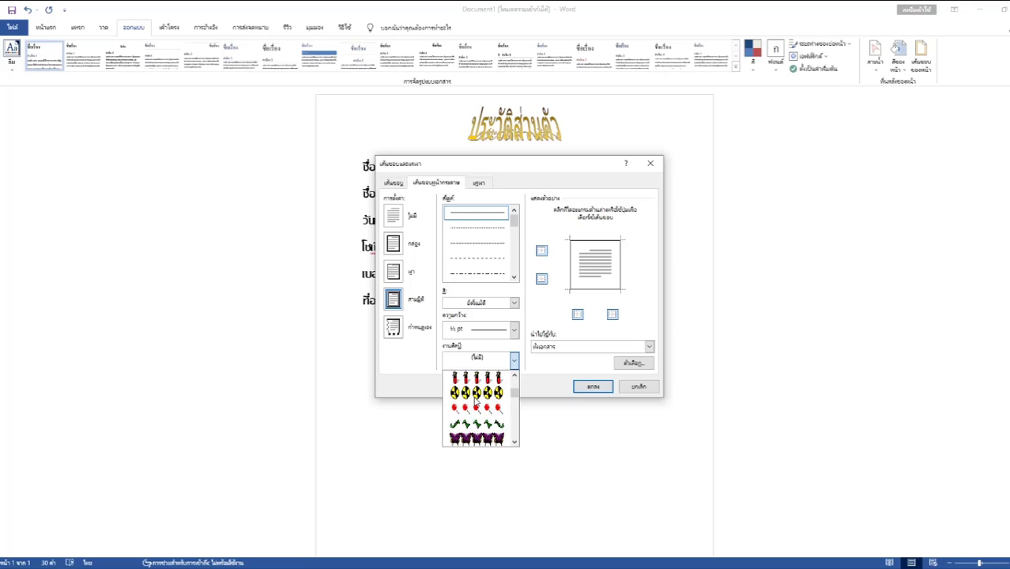
pyautogui.scroll(-1, 476, 403)
pyautogui.scroll(-1, 476, 403)
pyautogui.scroll(-2, 476, 403)
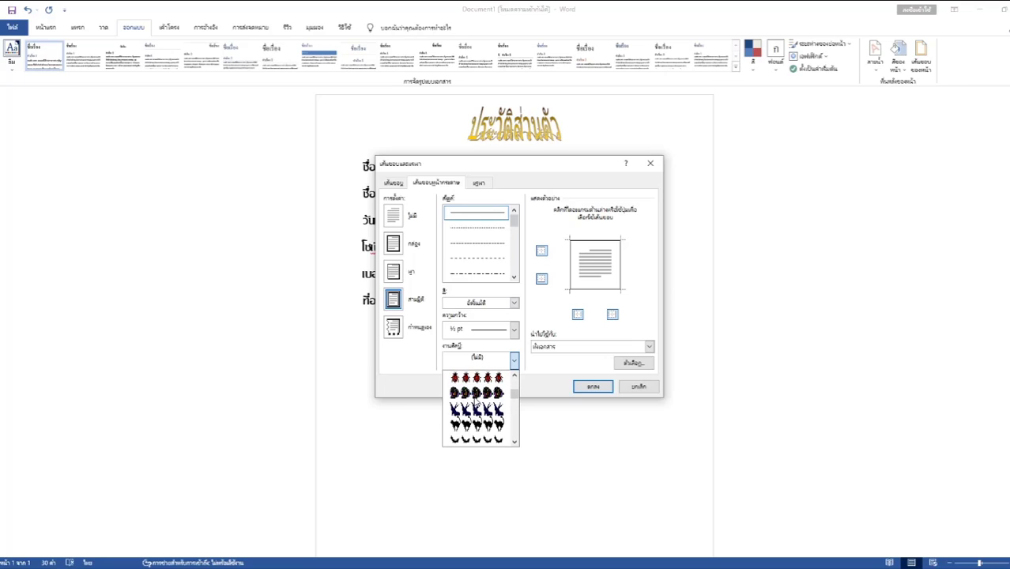
pyautogui.scroll(-1, 476, 403)
pyautogui.scroll(-2, 475, 403)
pyautogui.scroll(-1, 475, 402)
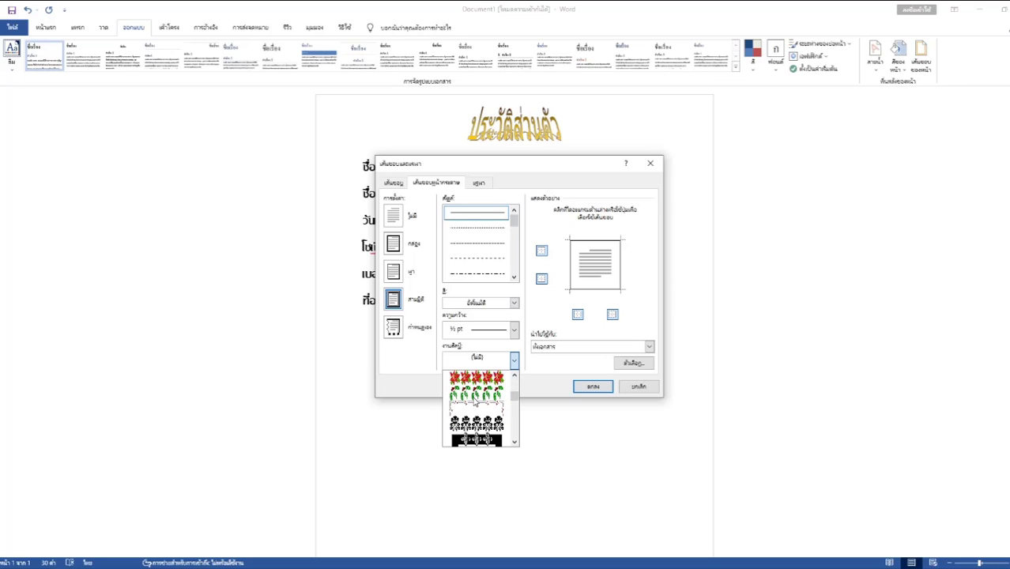
pyautogui.click(480, 379)
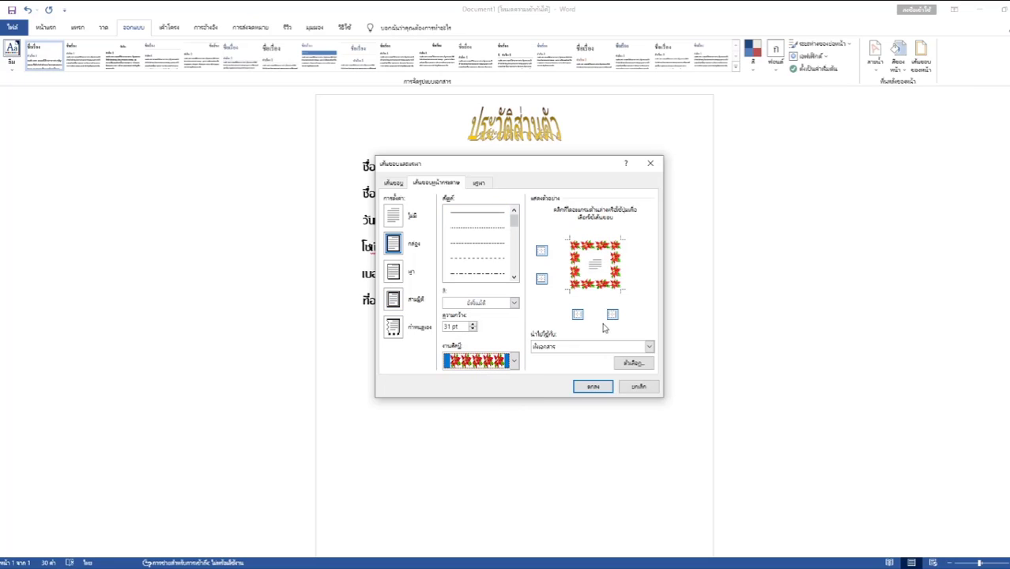
pyautogui.click(594, 387)
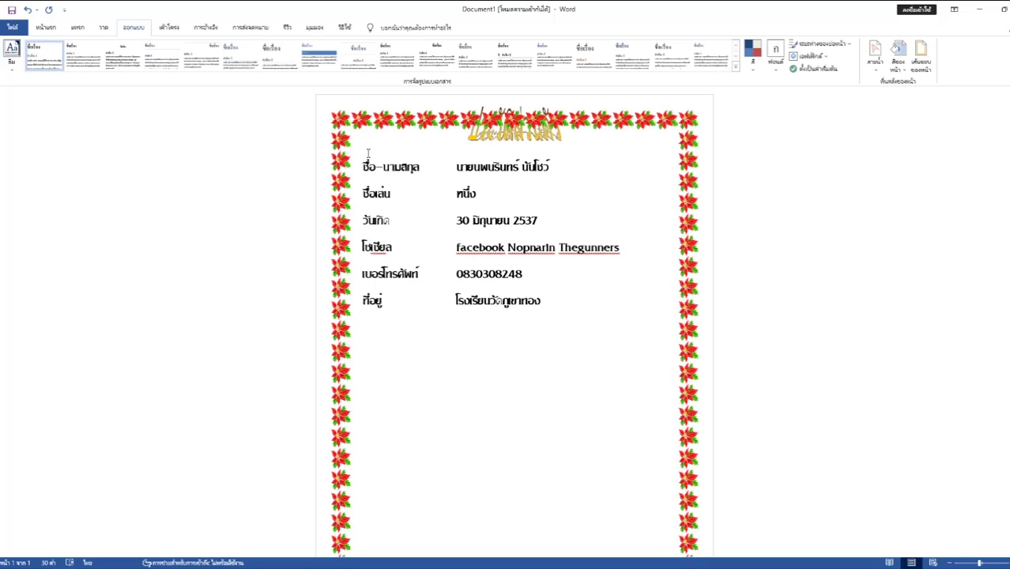
# - Insert an empty line above the personal details and zoom out to view the page
pyautogui.press('Return')
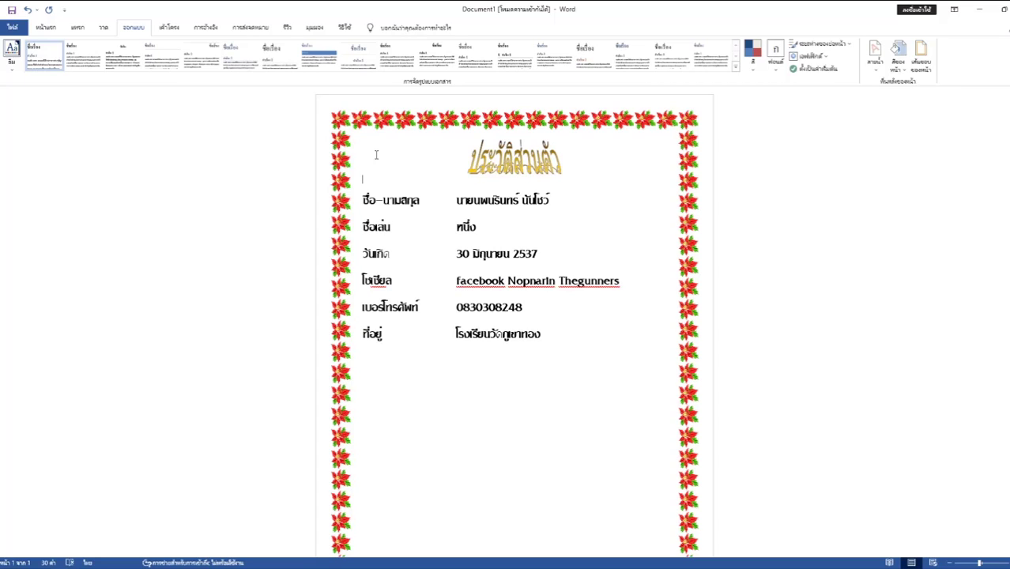
pyautogui.click(947, 563)
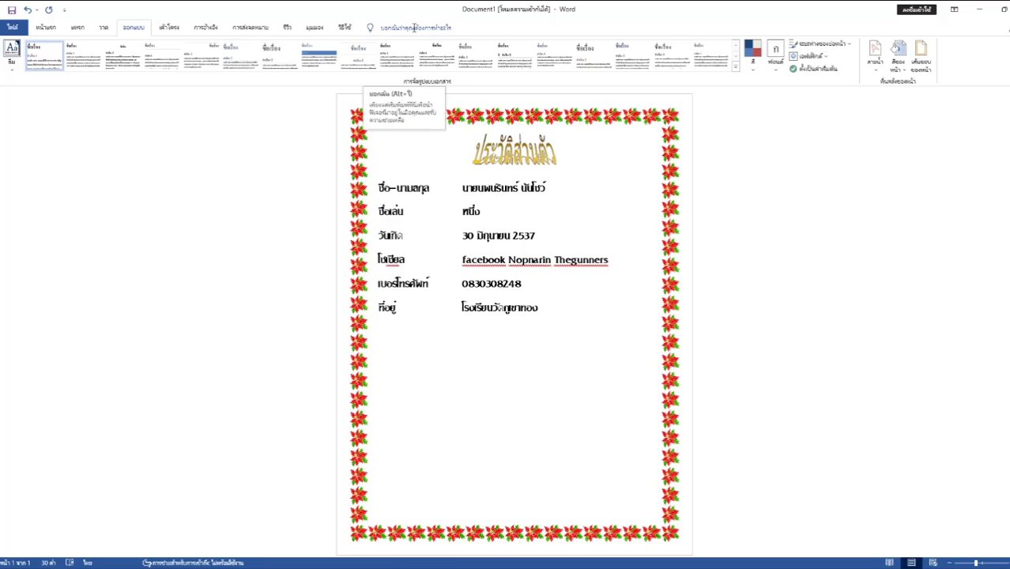
pyautogui.click(47, 27)
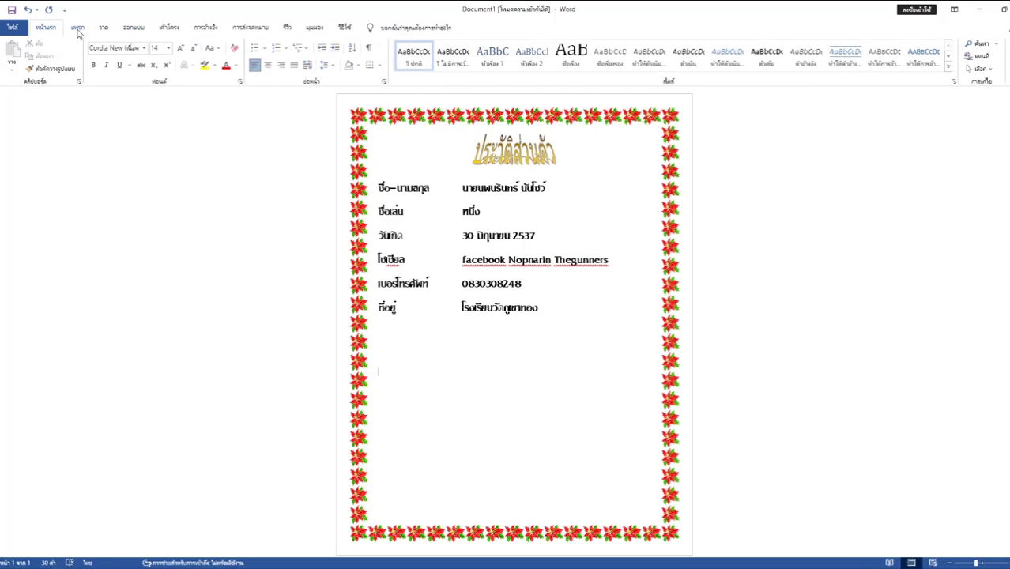
pyautogui.click(77, 27)
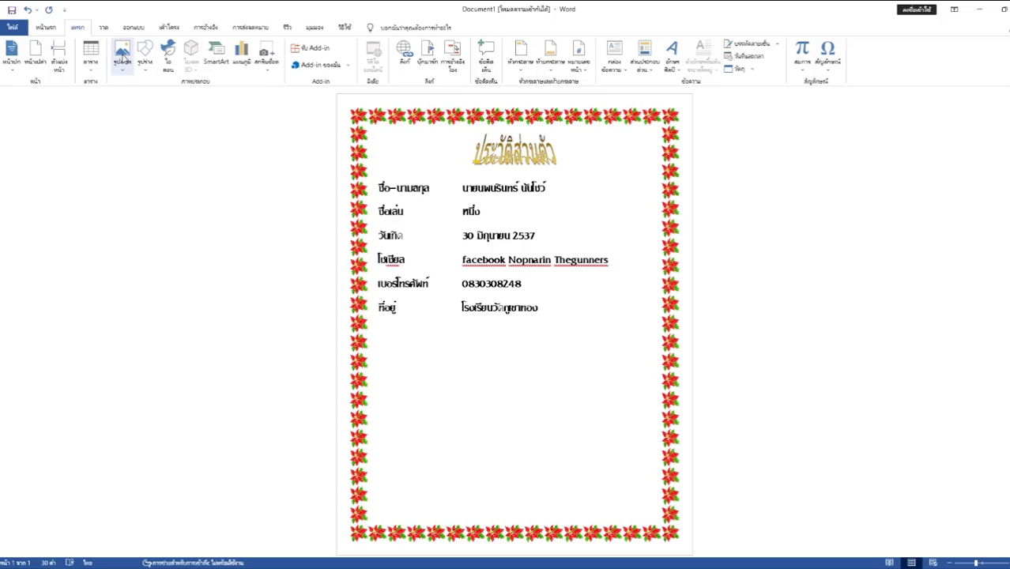
# - Insert the portrait image of the man in white uniform from the Documents folder
pyautogui.click(122, 55)
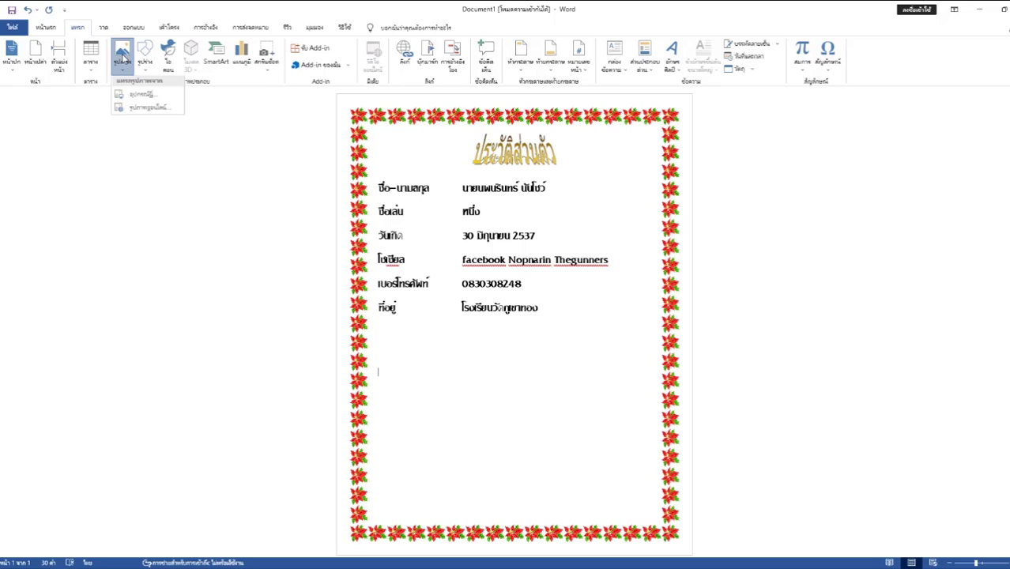
pyautogui.click(142, 96)
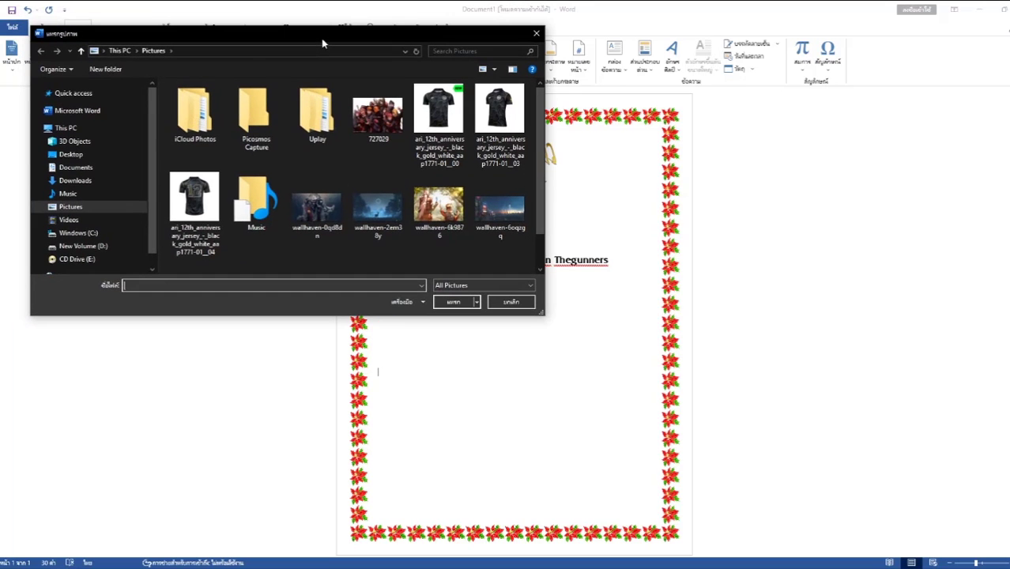
pyautogui.click(101, 167)
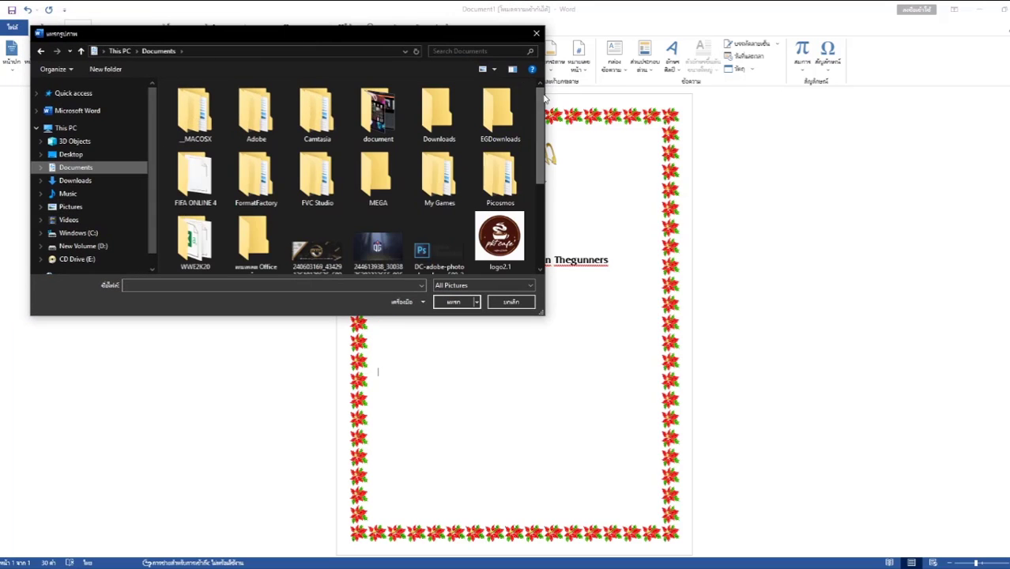
pyautogui.scroll(-3, 442, 189)
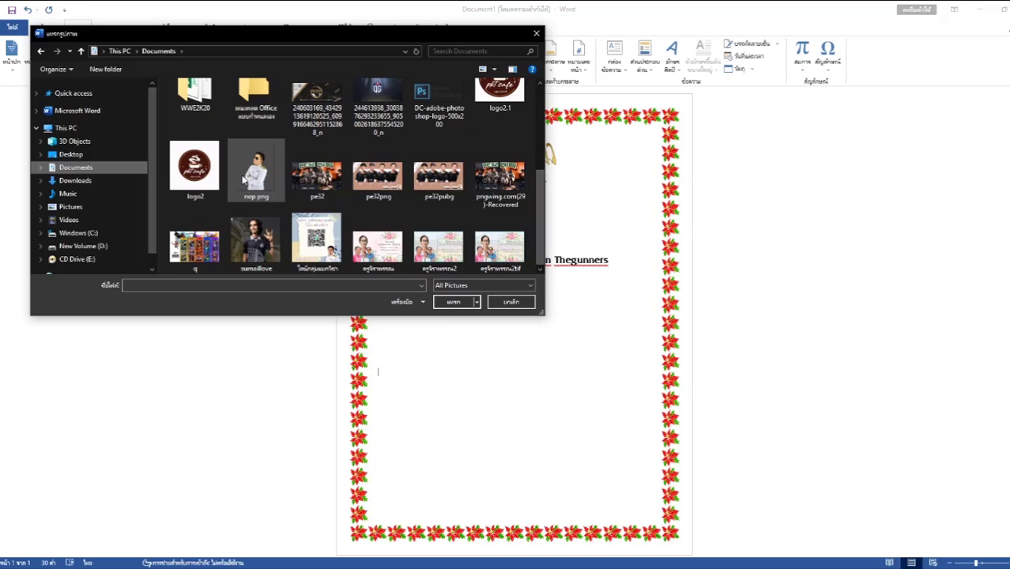
pyautogui.press('Escape')
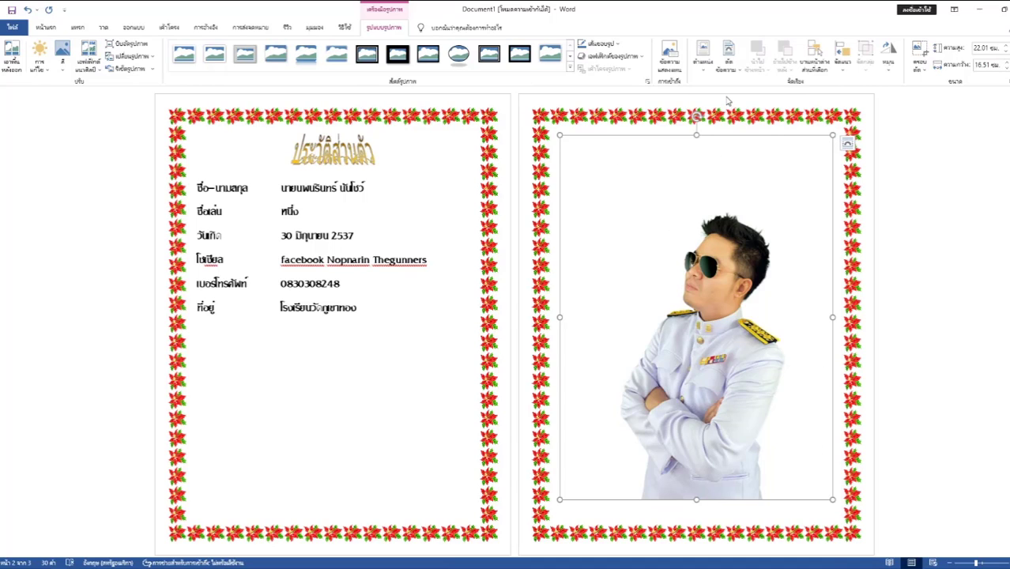
# - Set the portrait photo's text wrapping to In Front of Text
pyautogui.click(738, 70)
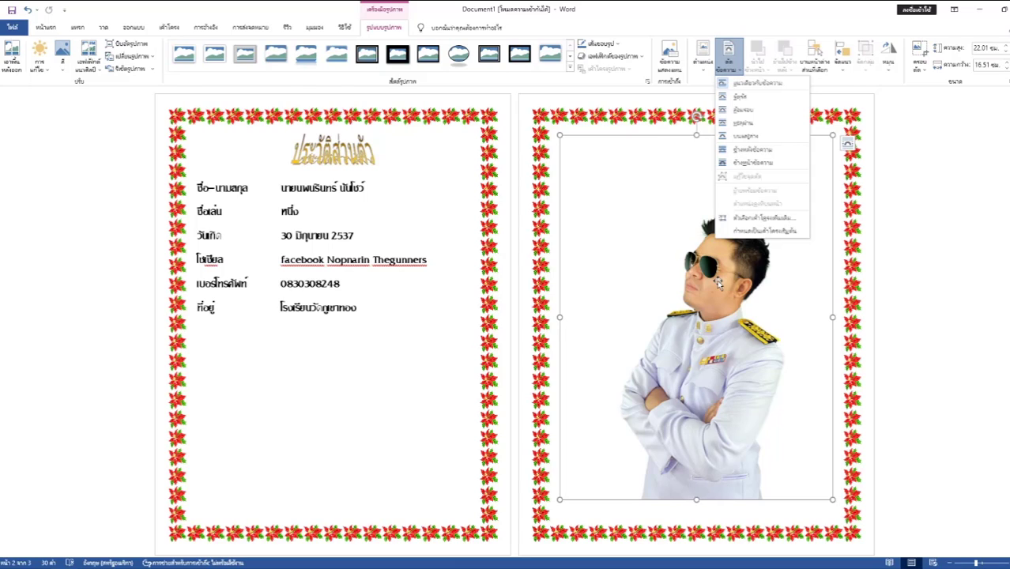
pyautogui.click(754, 162)
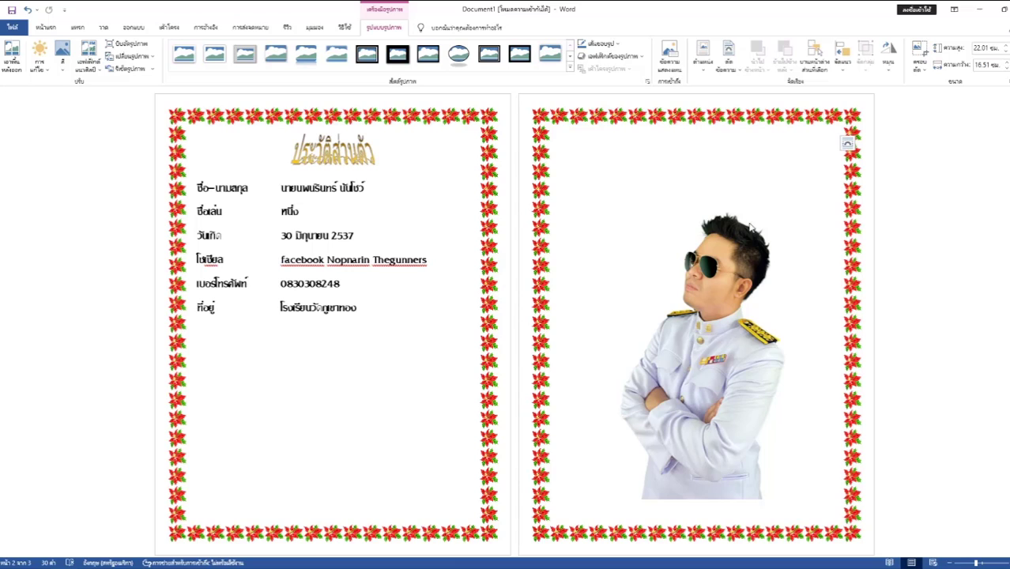
pyautogui.click(735, 250)
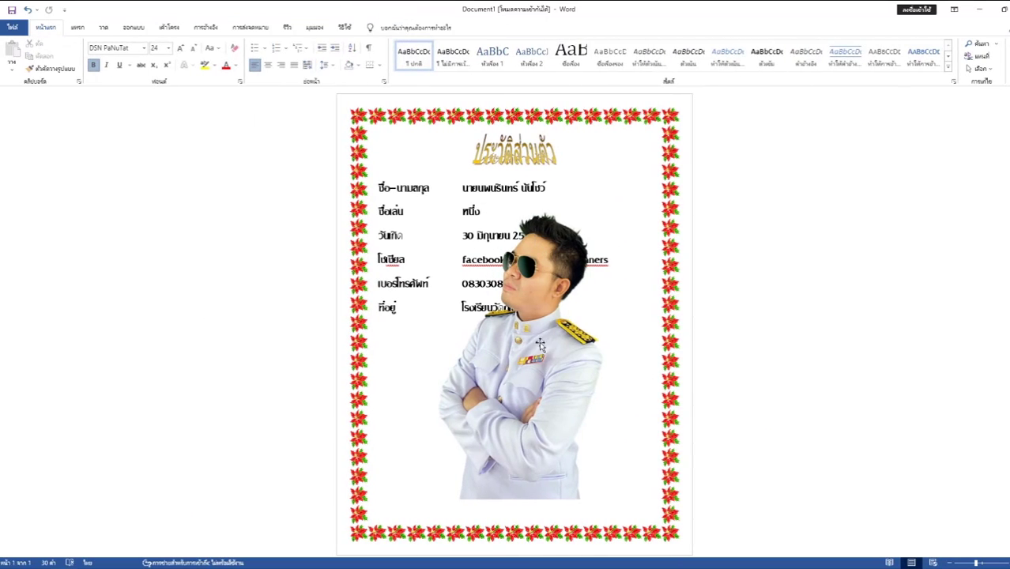
# - Shrink the photo from its top-left corner and move it to the page's lower right
pyautogui.click(537, 301)
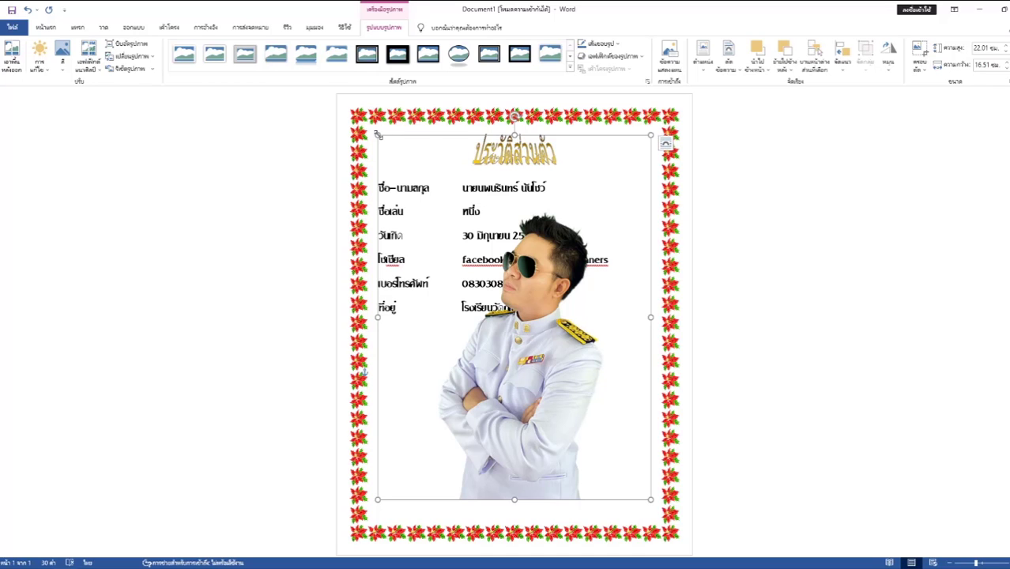
pyautogui.moveTo(378, 136); pyautogui.dragTo(466, 291)
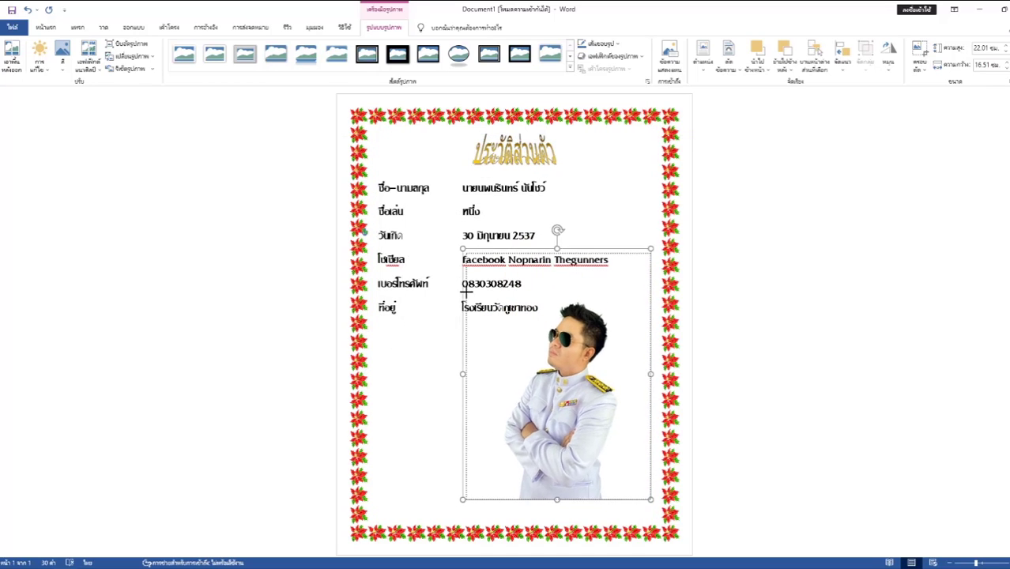
pyautogui.moveTo(466, 290); pyautogui.dragTo(494, 334)
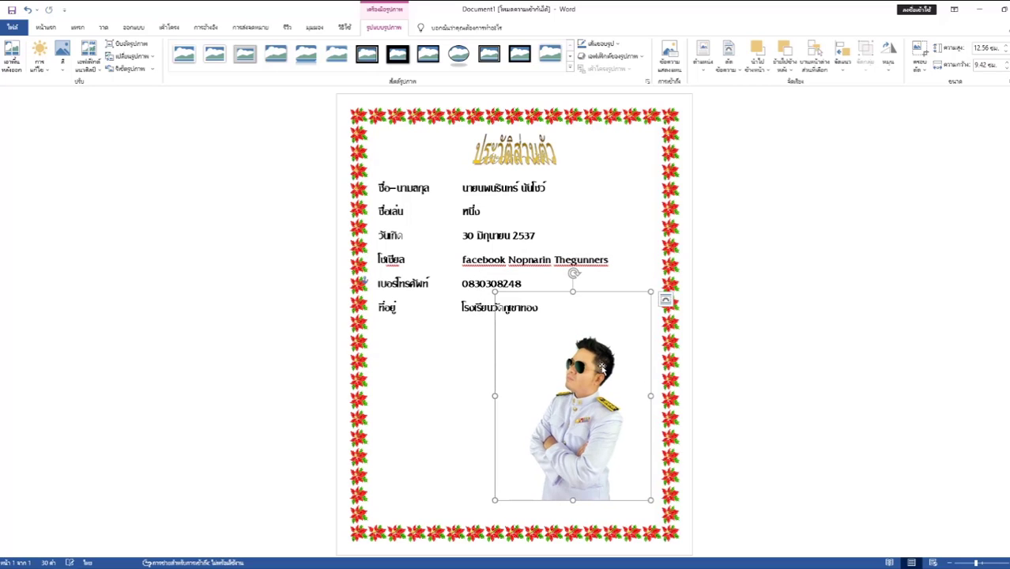
pyautogui.moveTo(602, 364); pyautogui.dragTo(625, 406)
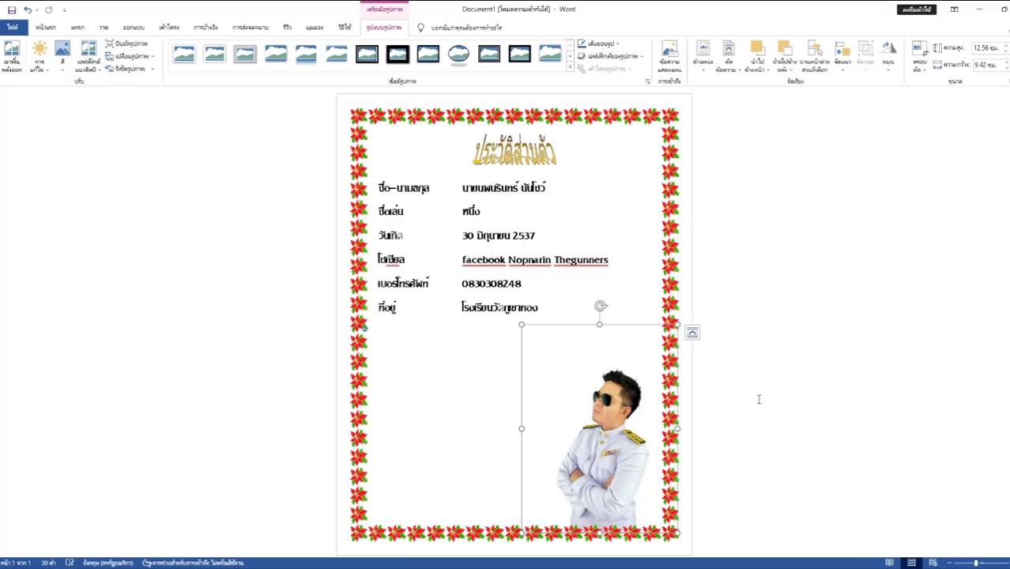
pyautogui.click(788, 393)
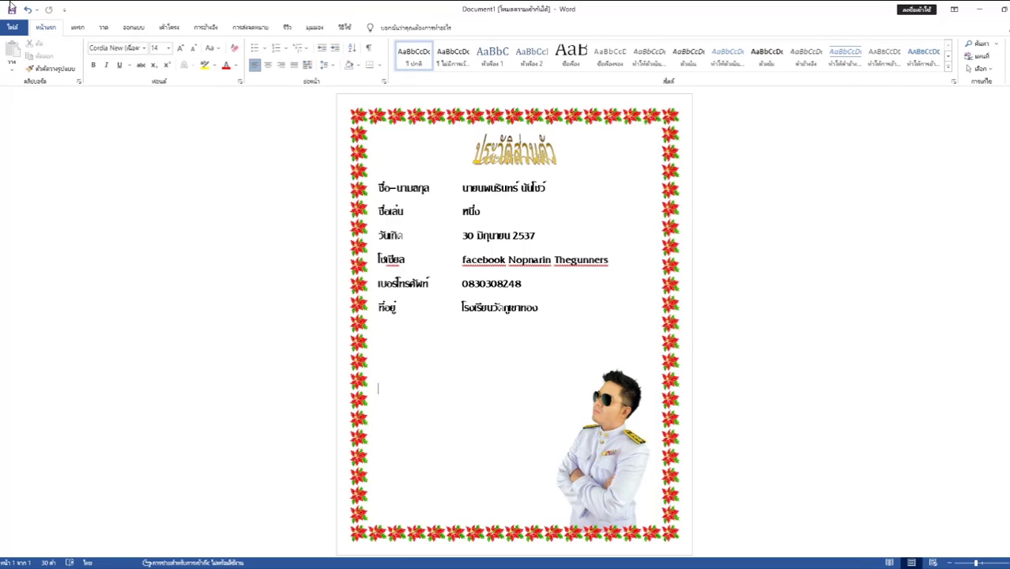
pyautogui.click(78, 27)
pyautogui.click(144, 71)
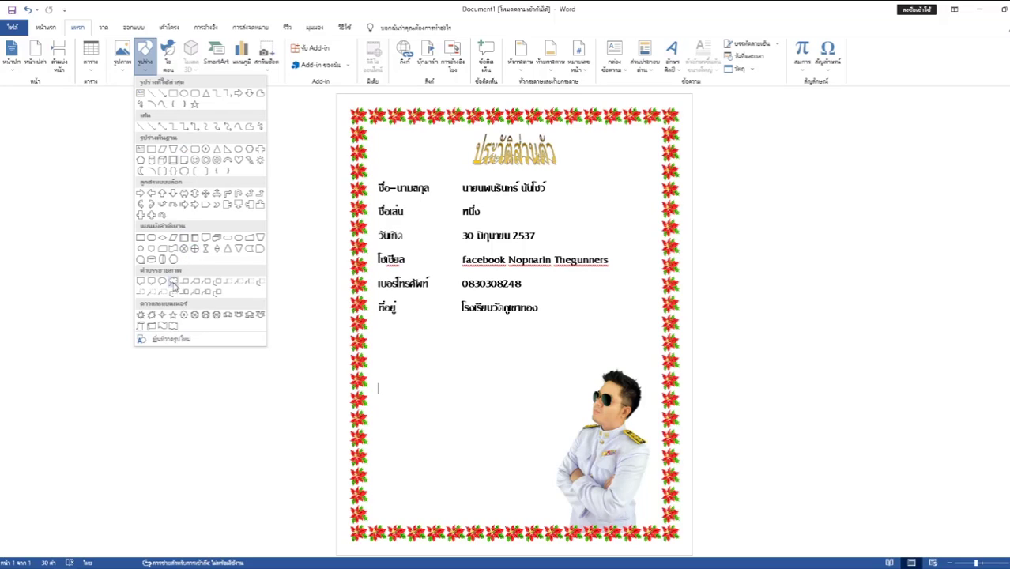
# - Draw a Thought Bubble callout left of the photo, its tail aimed at the man's head
pyautogui.click(173, 282)
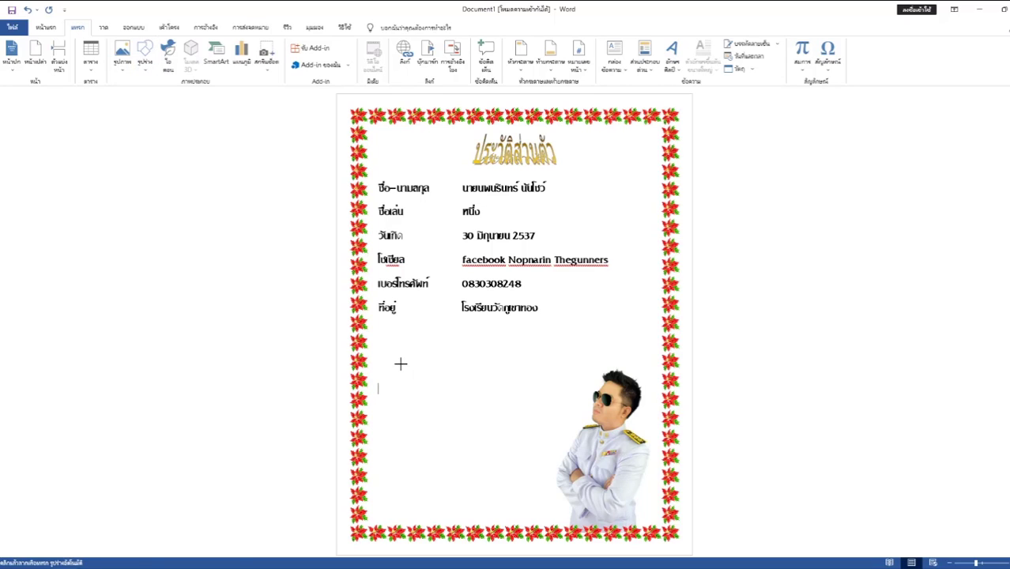
pyautogui.moveTo(400, 364); pyautogui.dragTo(551, 433)
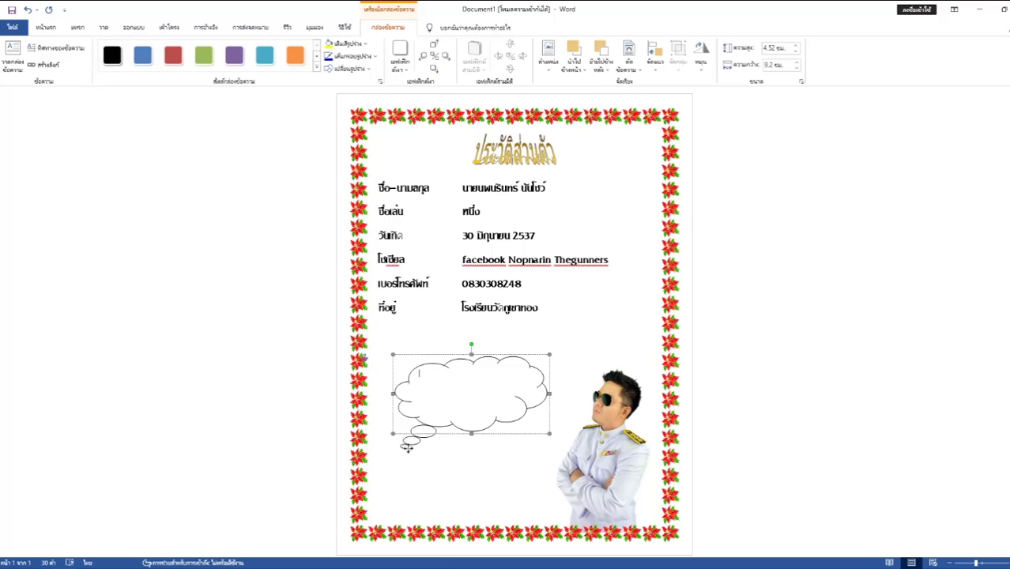
pyautogui.moveTo(406, 447); pyautogui.dragTo(558, 439)
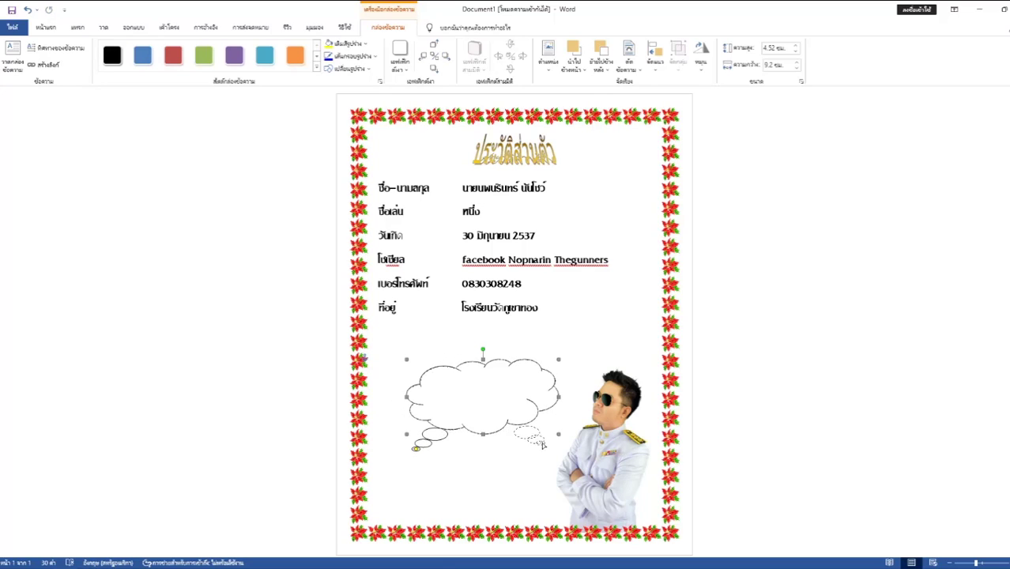
pyautogui.moveTo(559, 439); pyautogui.dragTo(572, 421)
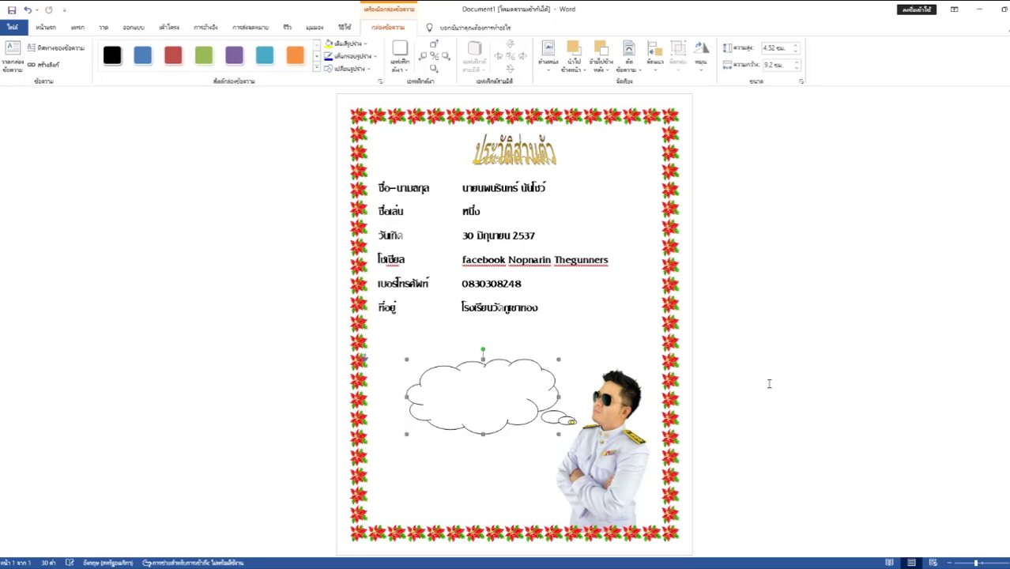
pyautogui.click(765, 399)
pyautogui.click(473, 406)
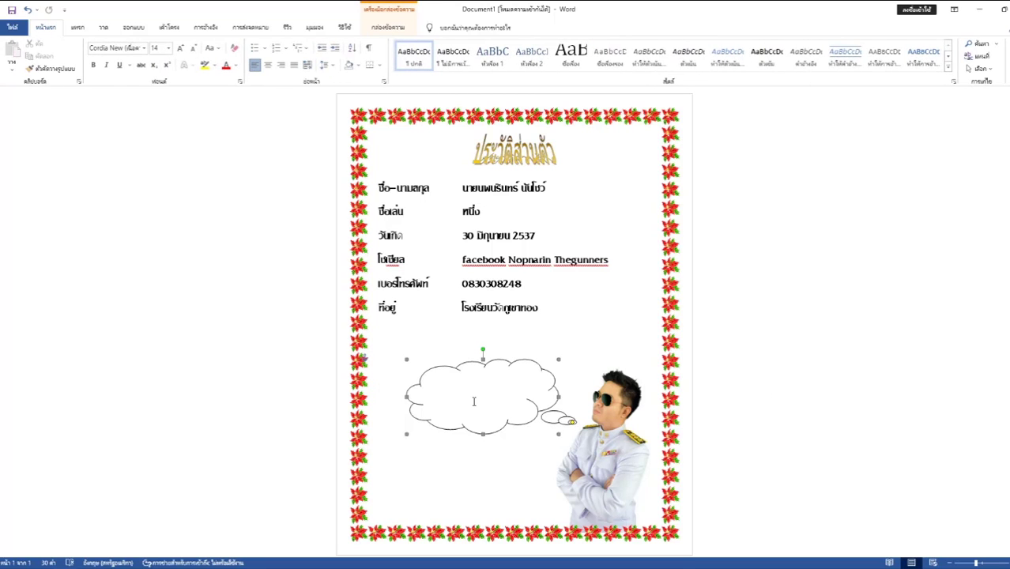
pyautogui.press('`')
# - Type a short Thai greeting inside the thought bubble and select it
pyautogui.moveTo(479, 365); pyautogui.dragTo(467, 365)
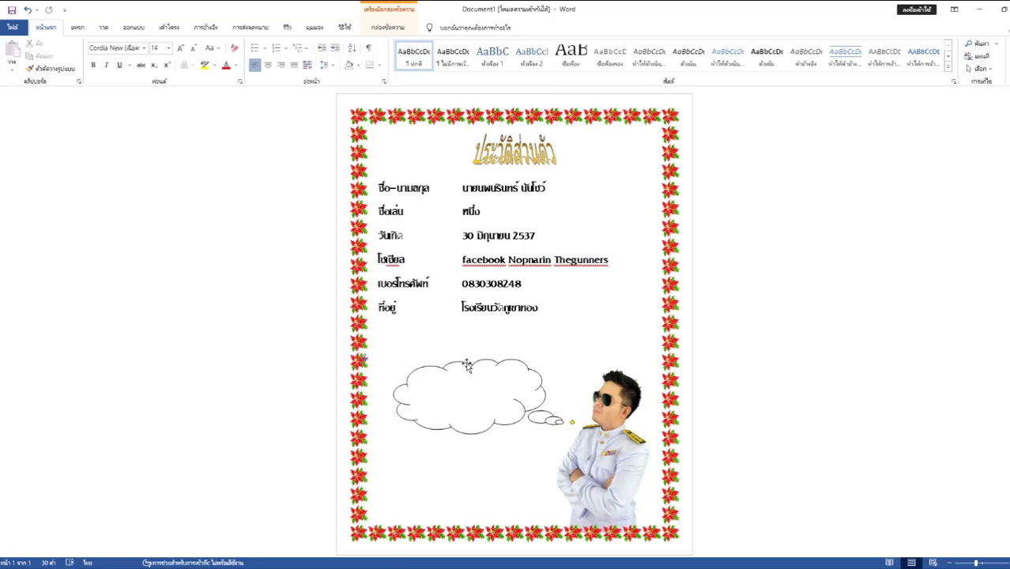
pyautogui.click(468, 395)
pyautogui.rightClick(467, 394)
pyautogui.press('Escape')
pyautogui.write('กหกหกหกหกหก')
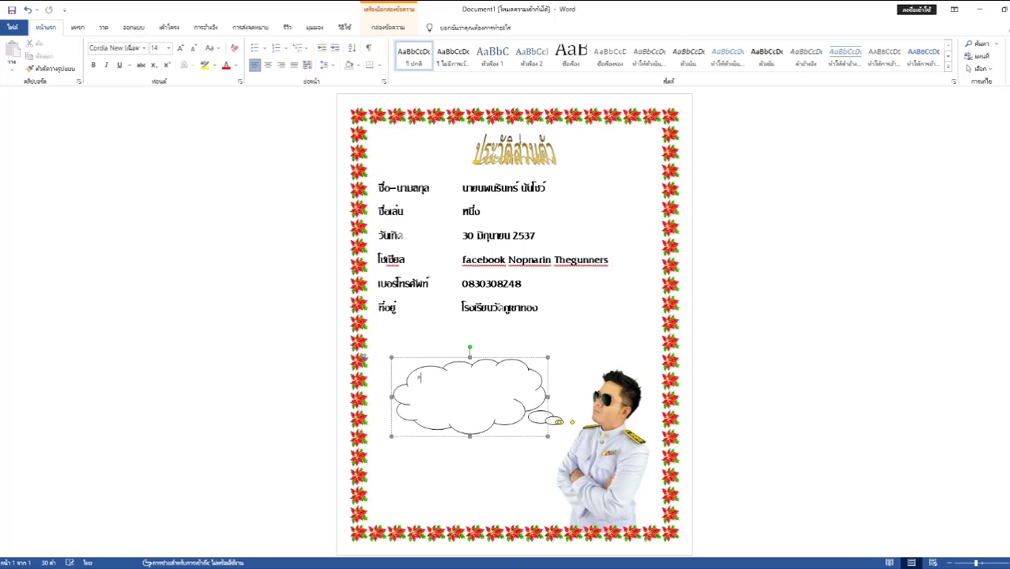
pyautogui.hotkey('ctrl', 'a')
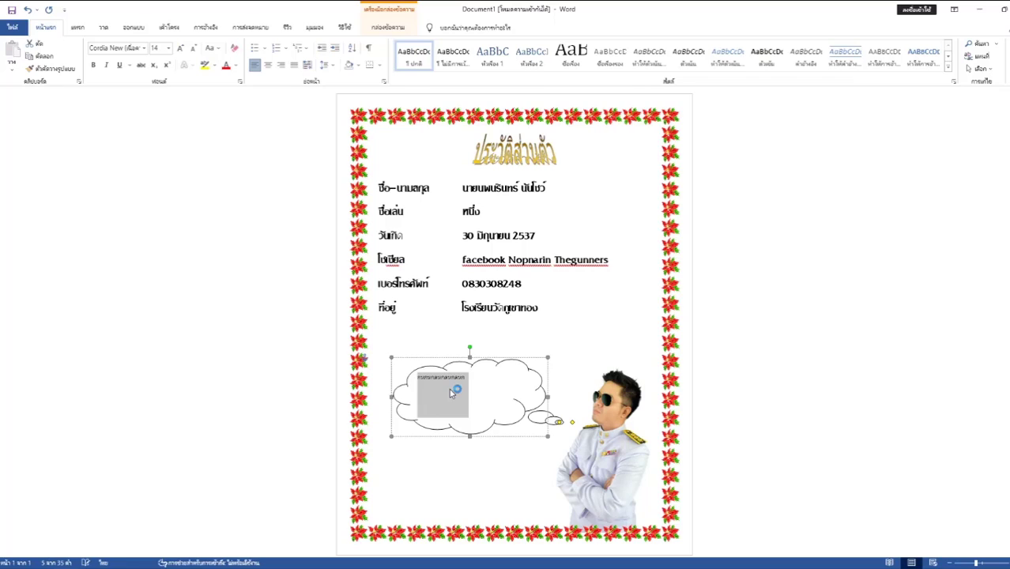
pyautogui.write('ดวั')
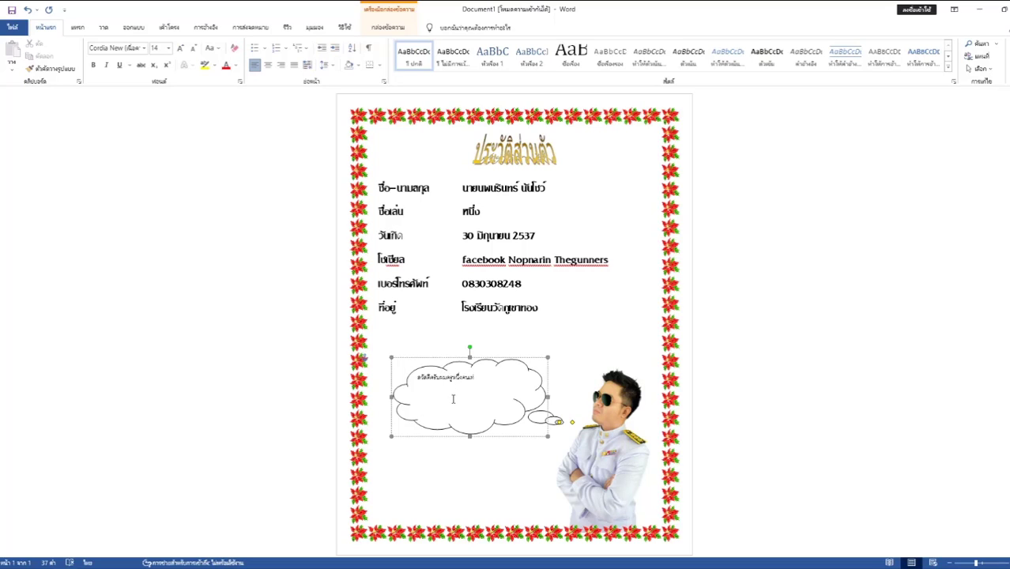
pyautogui.moveTo(474, 377); pyautogui.dragTo(416, 415)
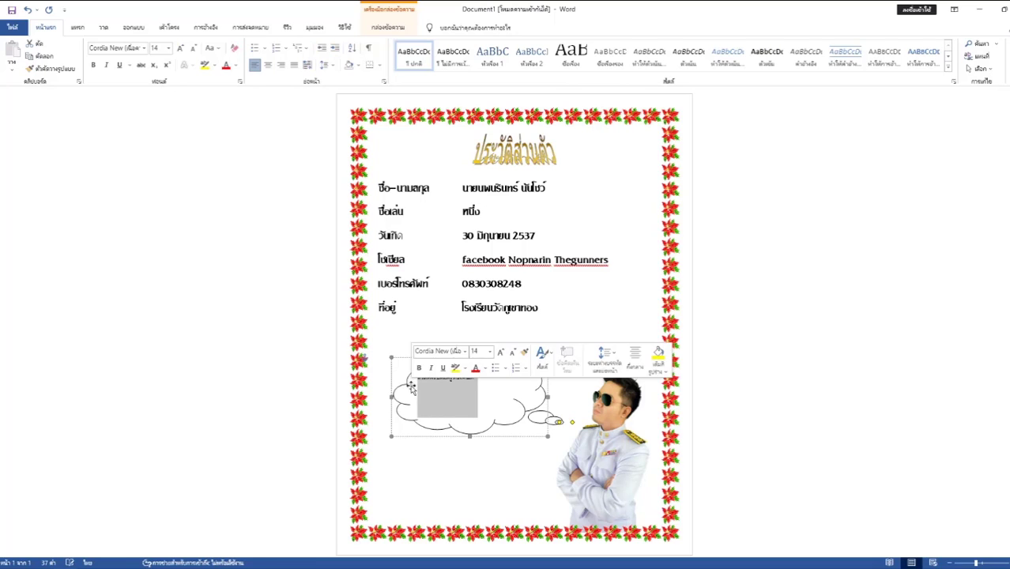
pyautogui.click(145, 49)
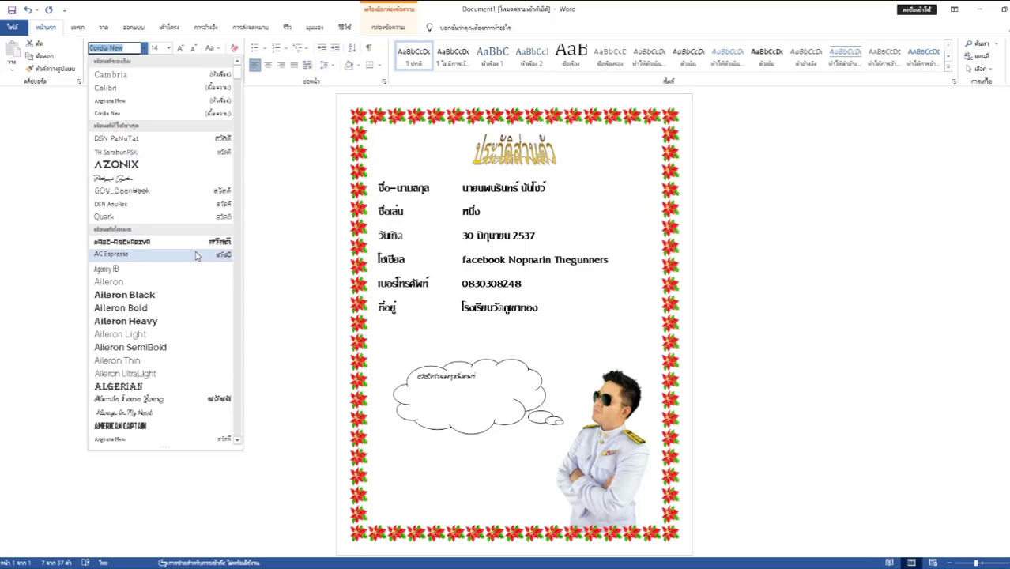
# - Set the bubble greeting to the AC Espresso font at 36 pt
pyautogui.click(197, 254)
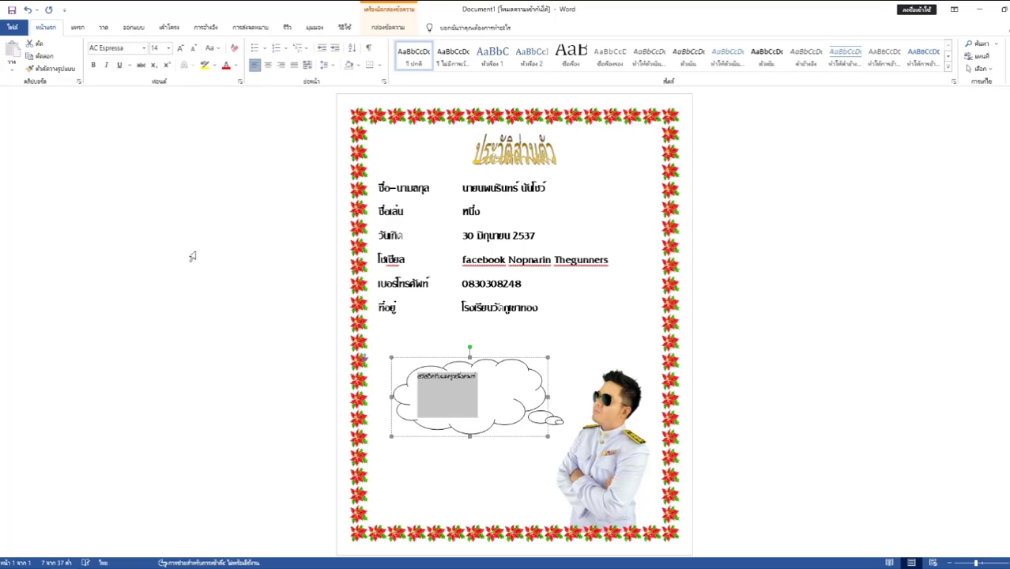
pyautogui.click(168, 49)
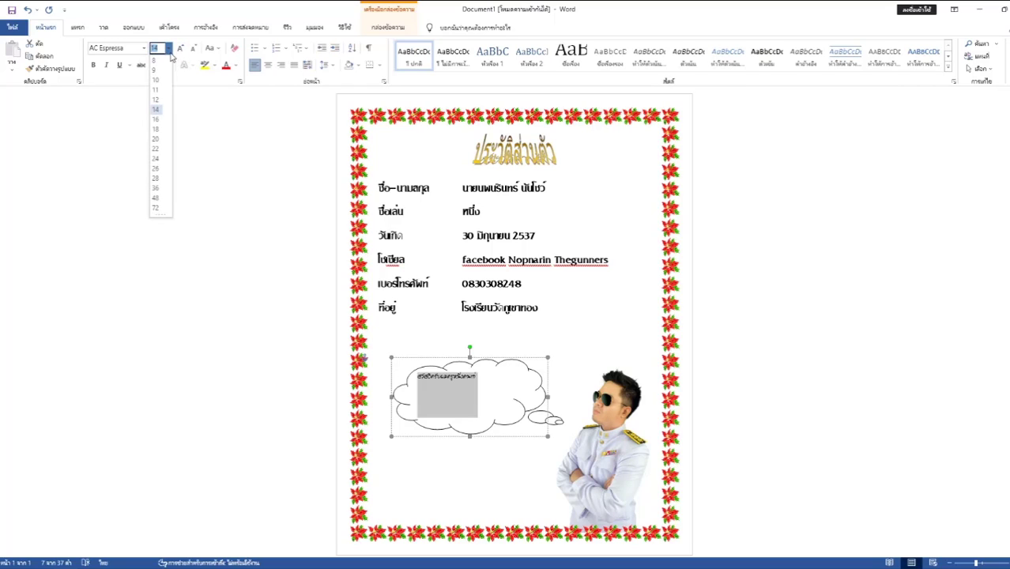
pyautogui.click(169, 49)
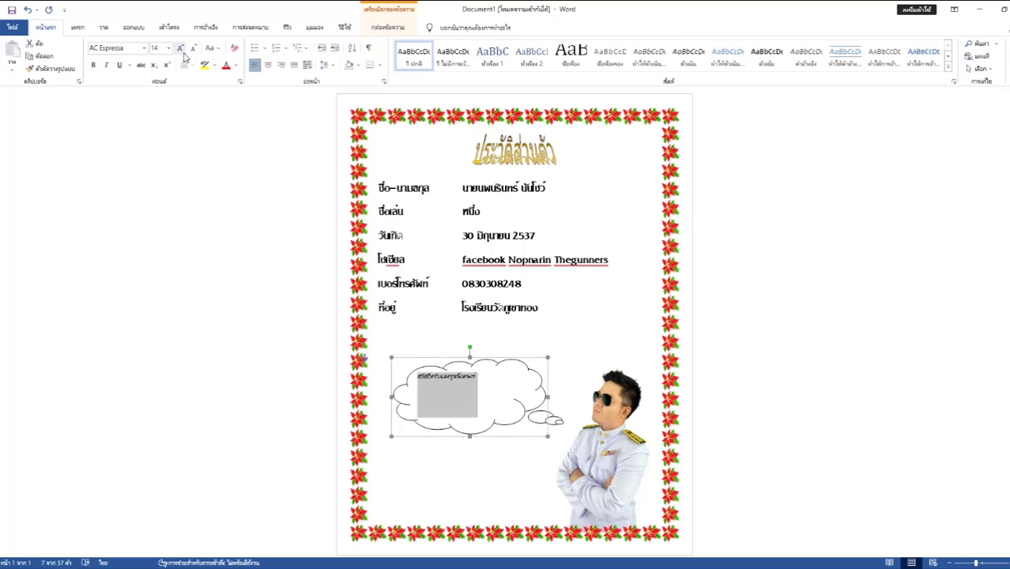
pyautogui.click(181, 49)
pyautogui.click(181, 49)
pyautogui.click(181, 49)
pyautogui.click(181, 49)
pyautogui.click(181, 49)
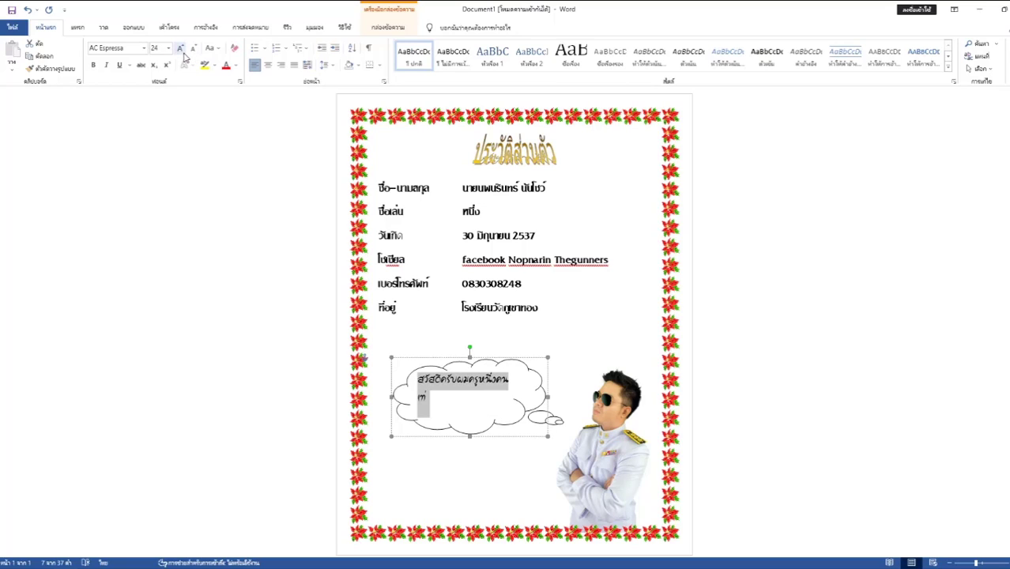
pyautogui.click(181, 49)
pyautogui.click(181, 49)
pyautogui.click(181, 49)
pyautogui.click(181, 49)
pyautogui.click(194, 49)
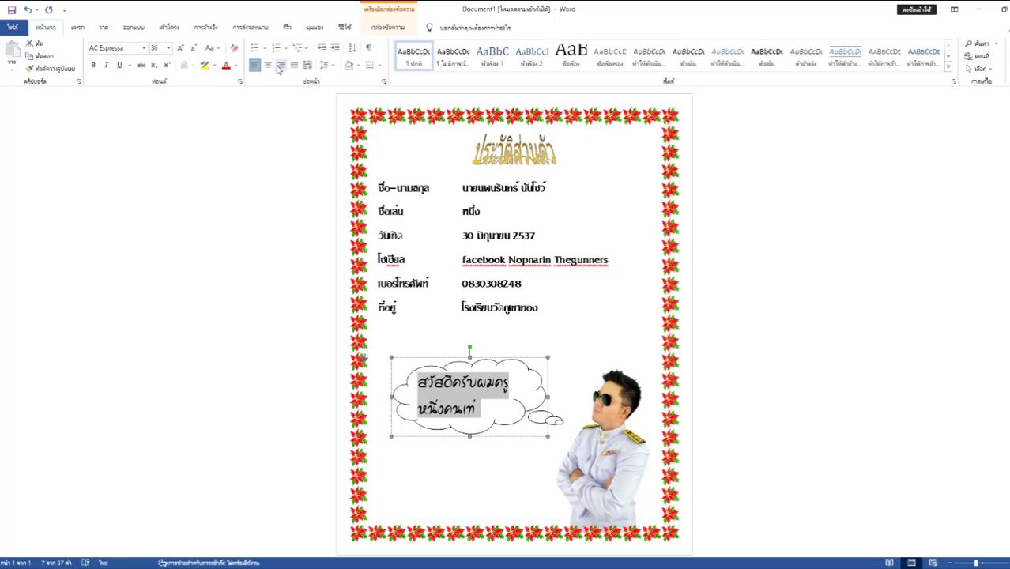
# - Centre the greeting text inside the cloud
pyautogui.click(269, 67)
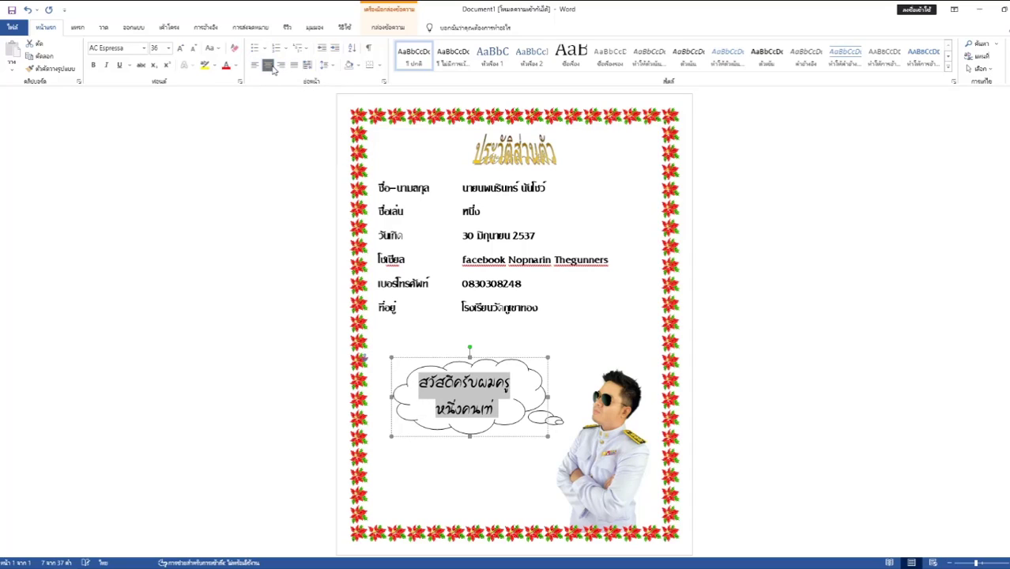
pyautogui.click(599, 346)
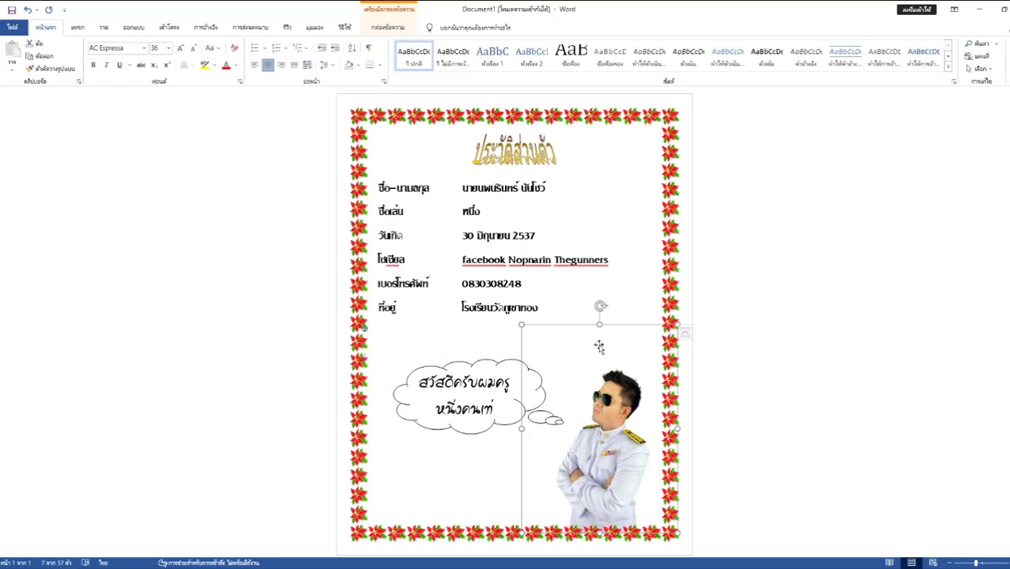
pyautogui.click(630, 297)
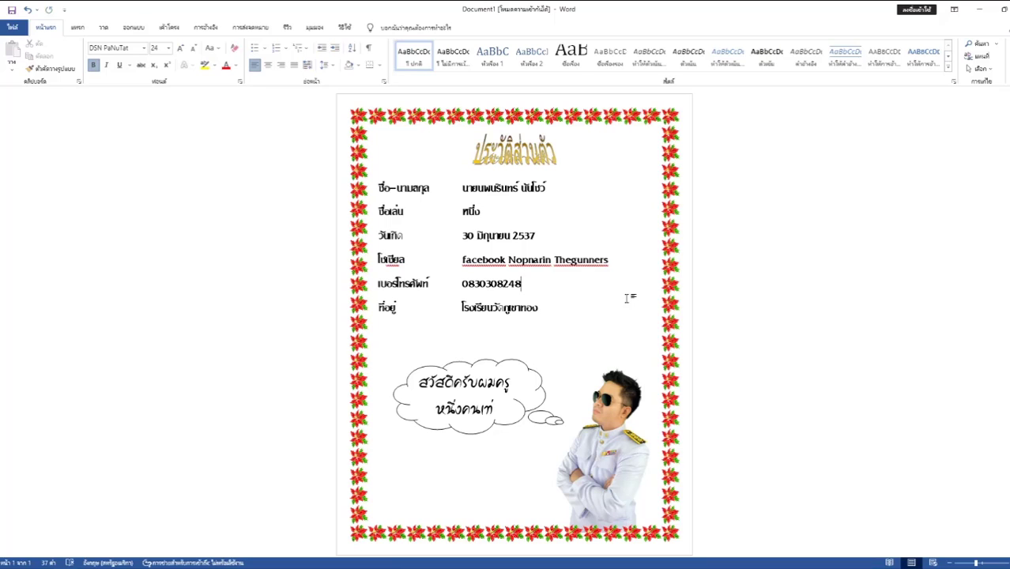
pyautogui.click(77, 27)
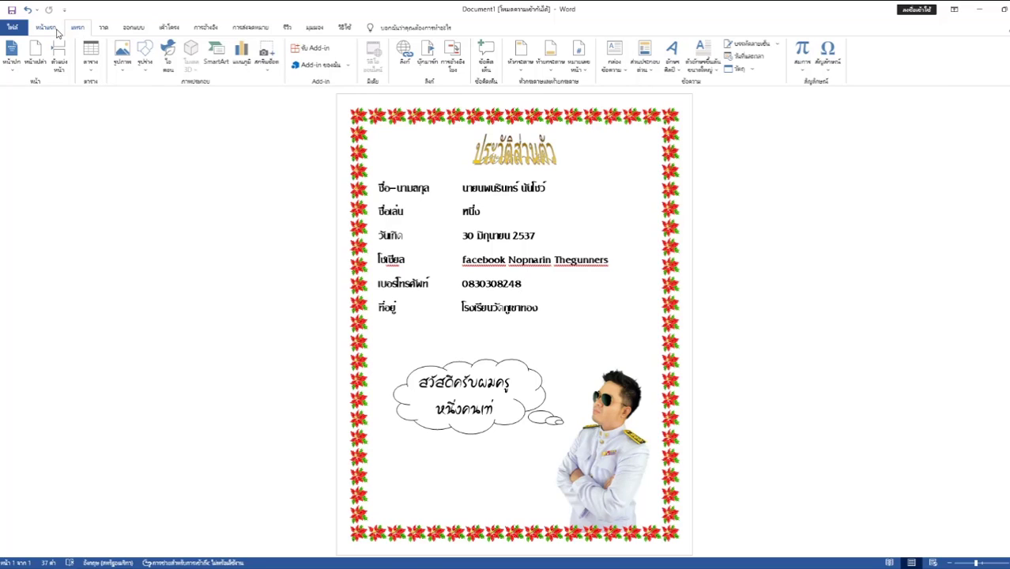
pyautogui.click(46, 28)
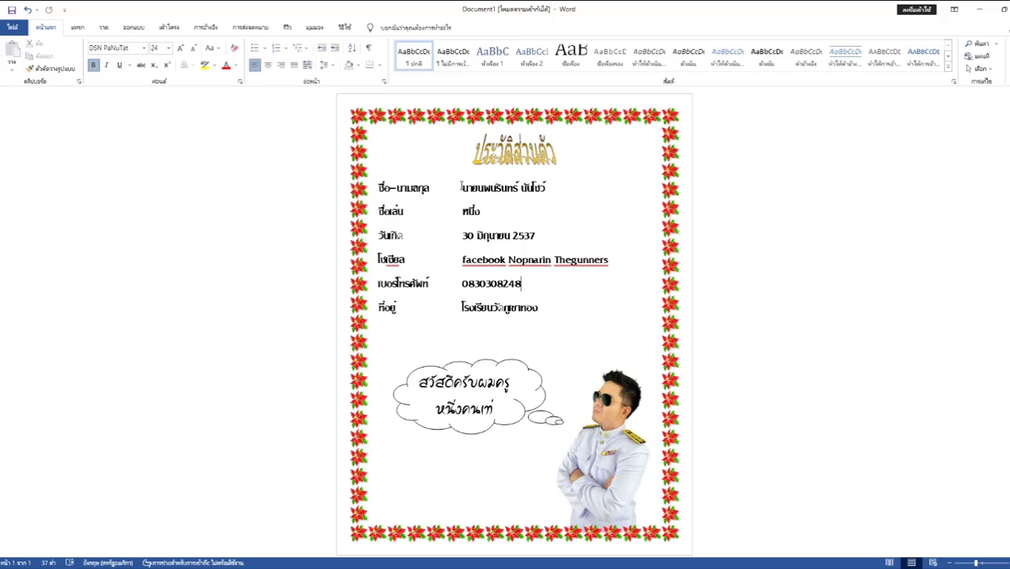
pyautogui.moveTo(461, 190); pyautogui.dragTo(544, 192)
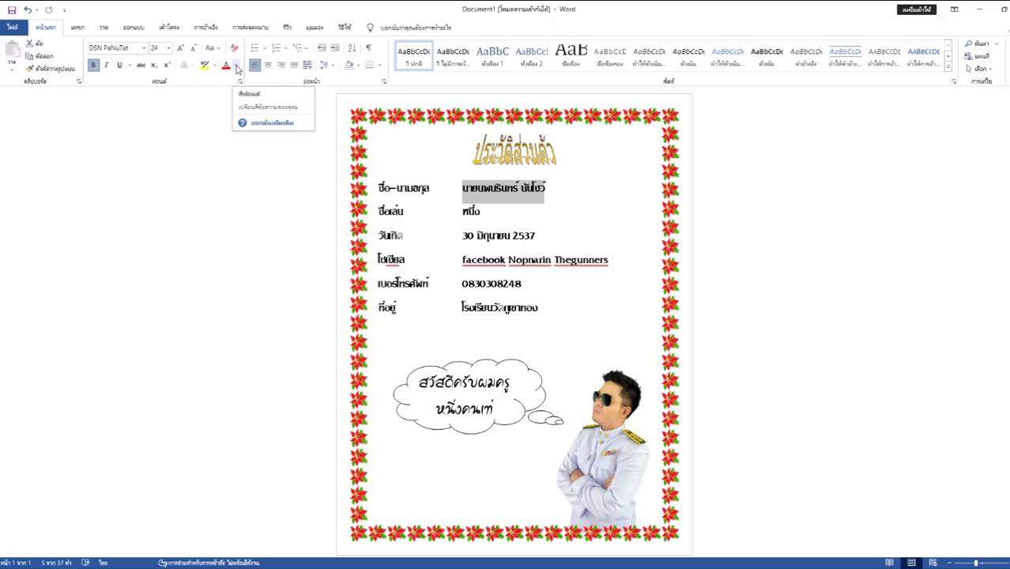
# - Colour the name light blue, the nickname blue and the birth date dark teal
pyautogui.click(237, 67)
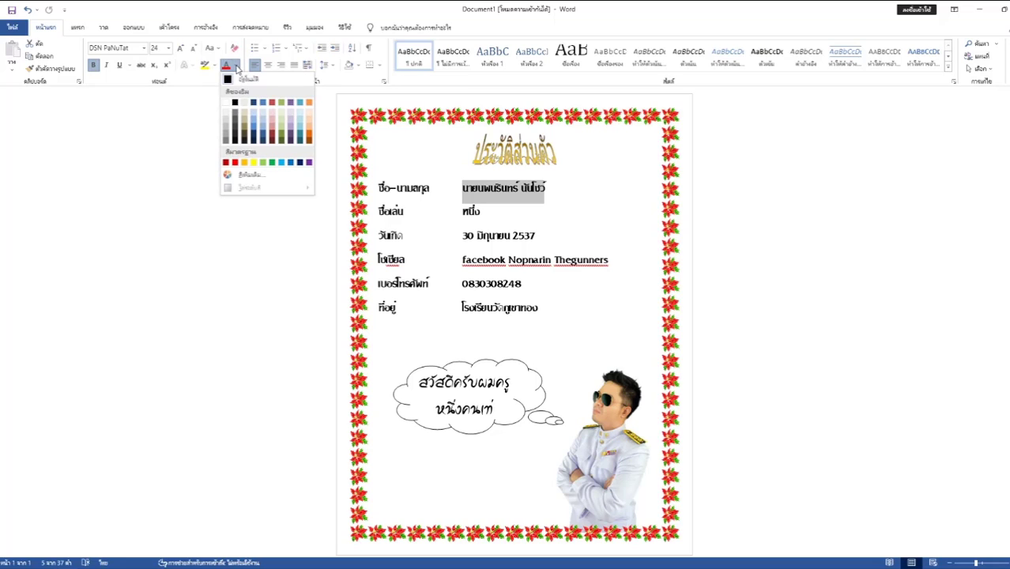
pyautogui.click(302, 131)
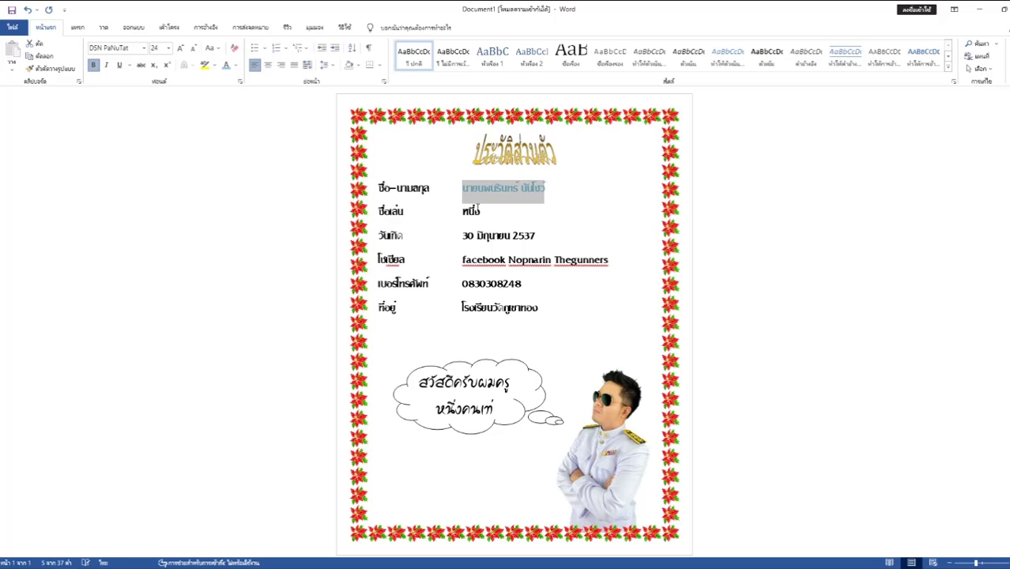
pyautogui.click(484, 211)
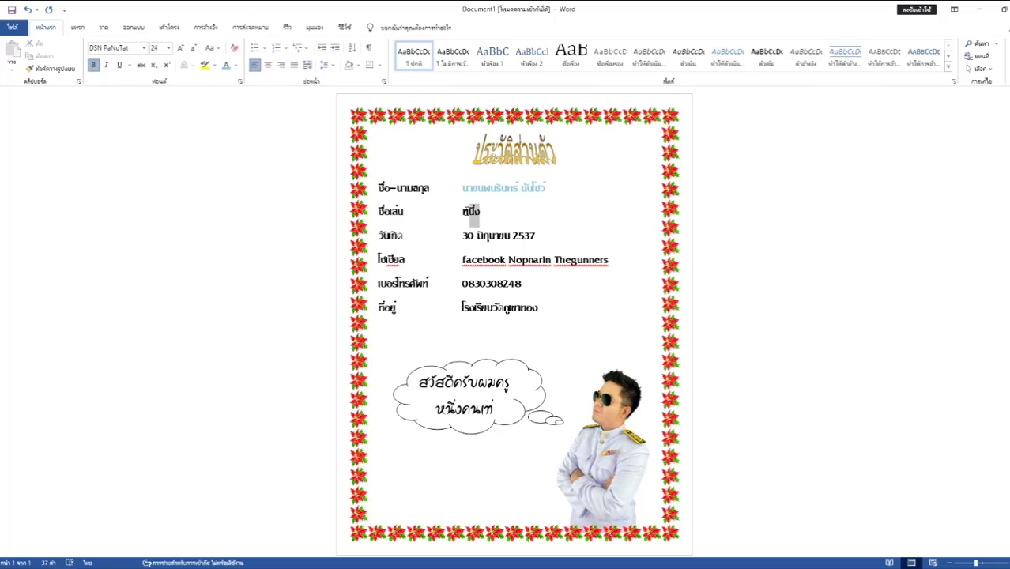
pyautogui.moveTo(483, 211); pyautogui.dragTo(461, 211)
pyautogui.click(235, 68)
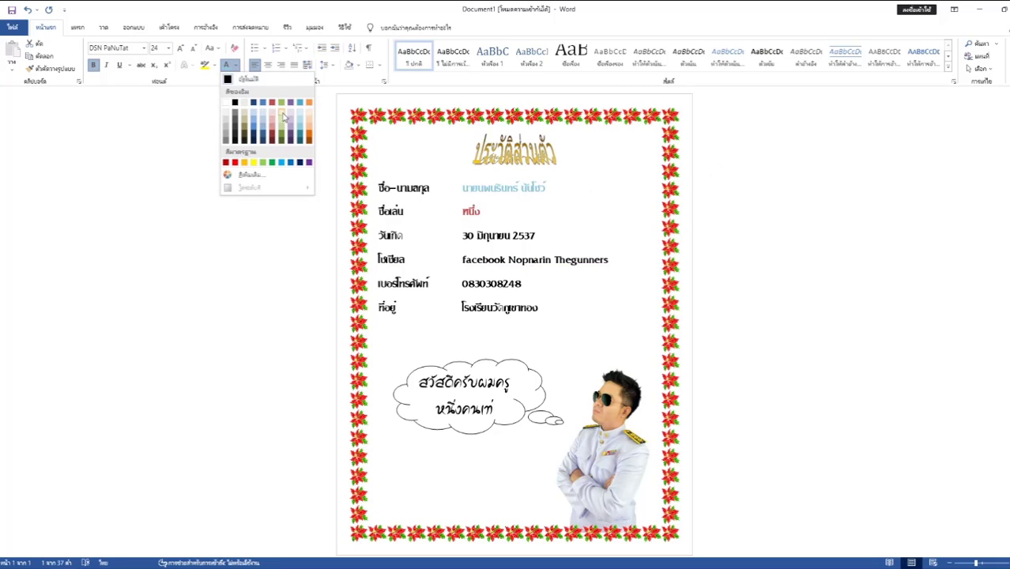
pyautogui.click(305, 140)
pyautogui.moveTo(535, 236); pyautogui.dragTo(461, 235)
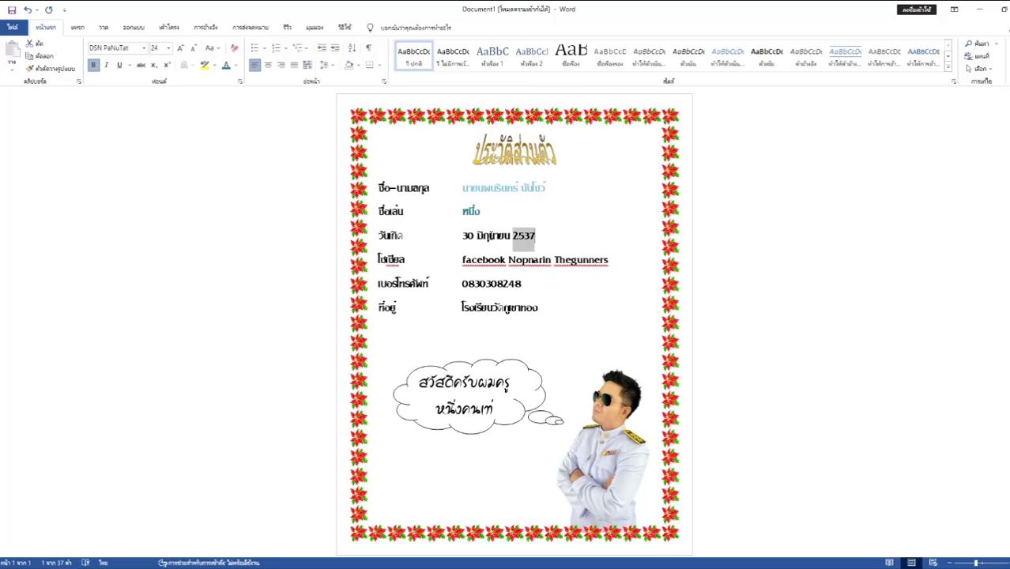
pyautogui.click(235, 68)
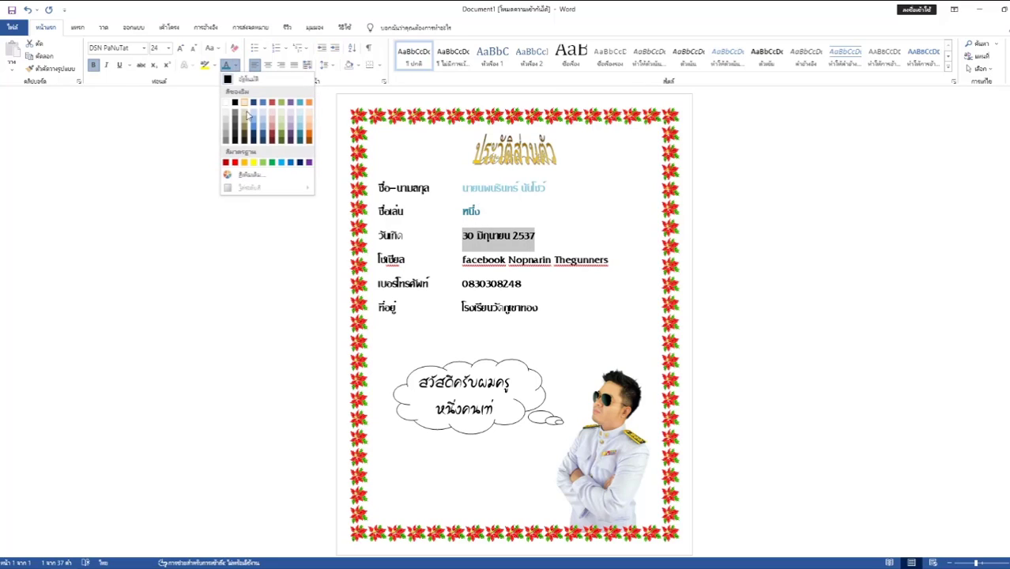
pyautogui.click(301, 138)
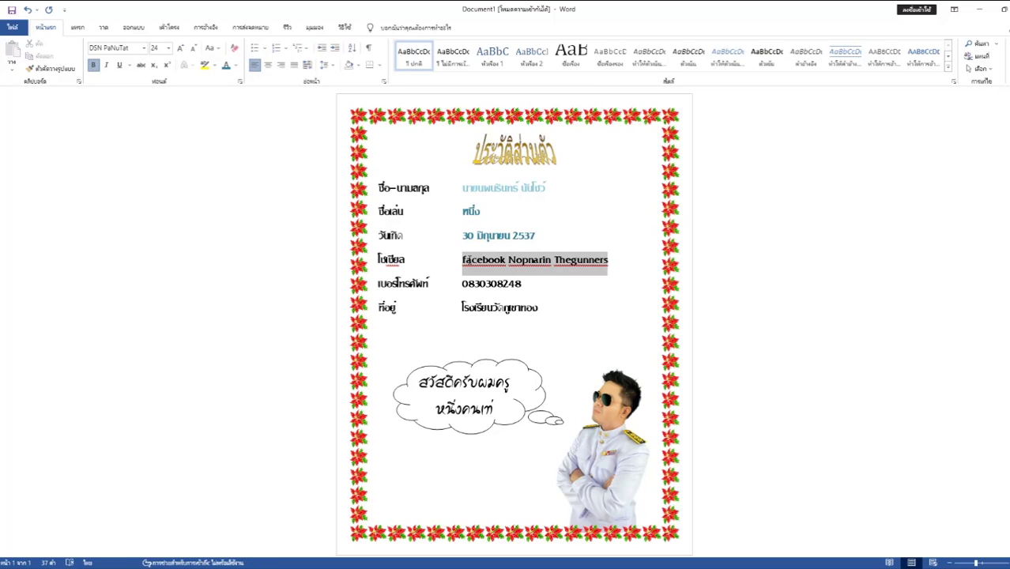
# - Colour the facebook line and phone number dark blue and the address light blue
pyautogui.moveTo(610, 260); pyautogui.dragTo(461, 260)
pyautogui.click(234, 65)
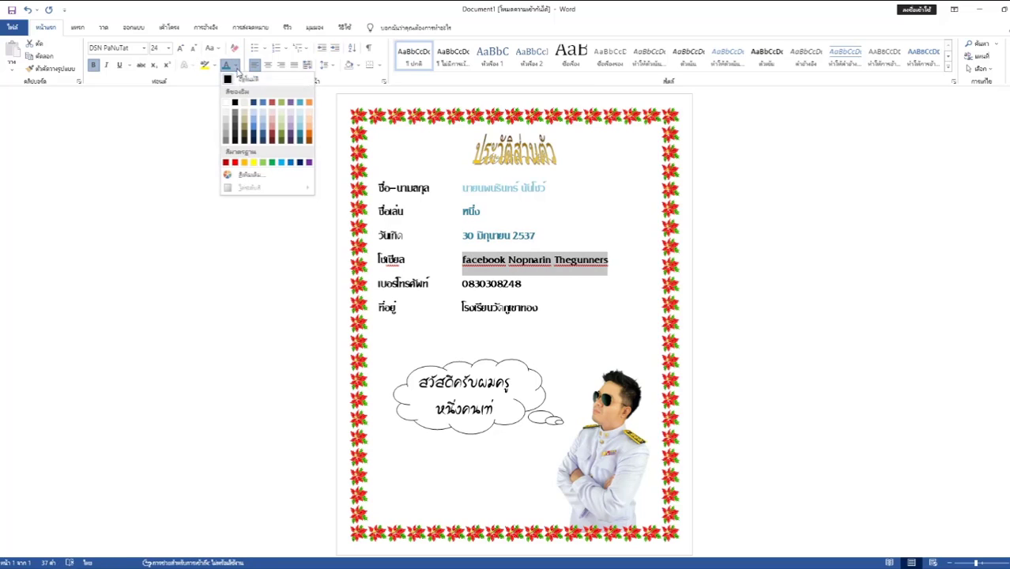
pyautogui.click(301, 141)
pyautogui.moveTo(523, 283); pyautogui.dragTo(461, 283)
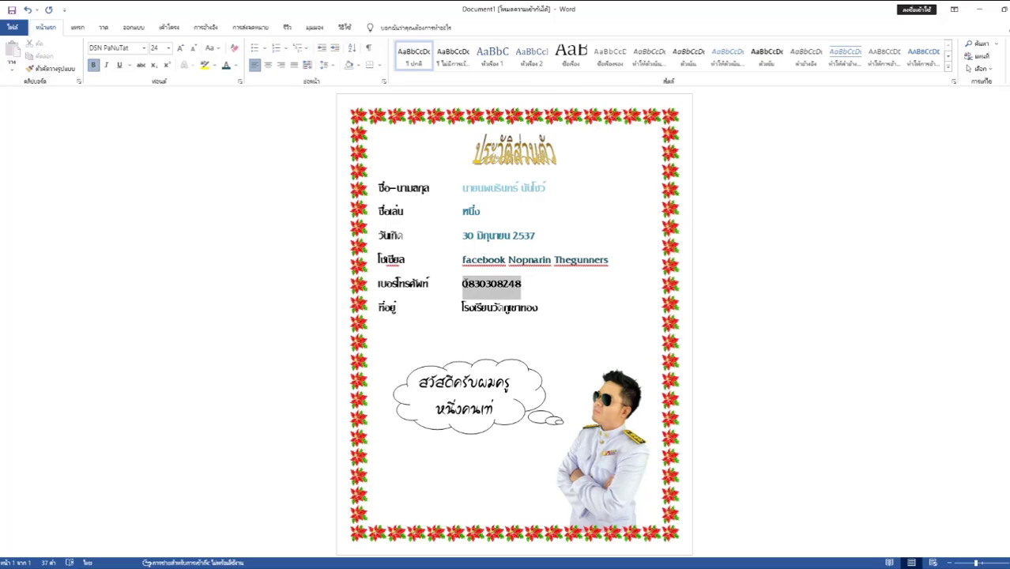
pyautogui.click(234, 65)
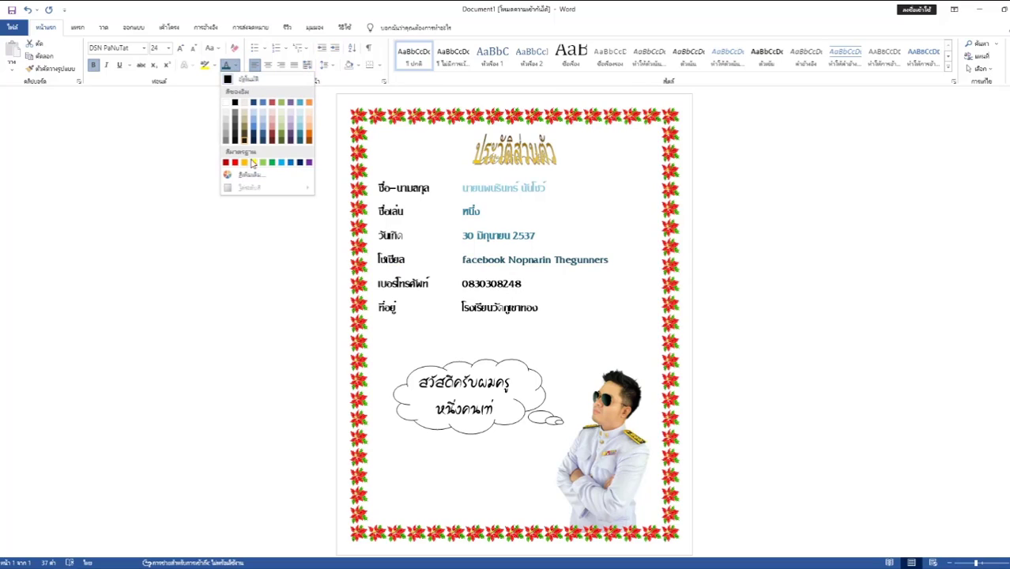
pyautogui.click(301, 141)
pyautogui.moveTo(557, 309); pyautogui.dragTo(461, 308)
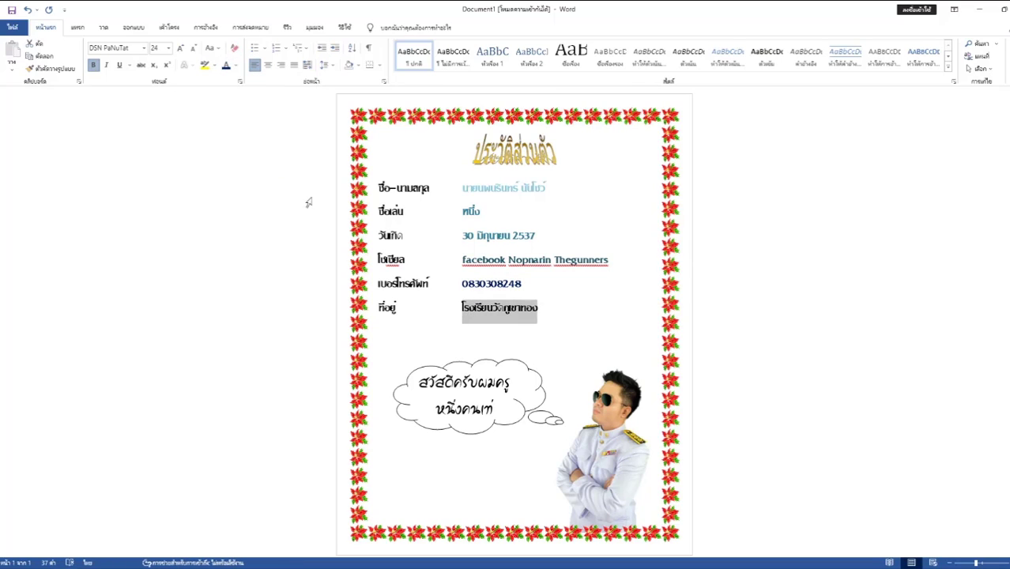
pyautogui.click(228, 69)
pyautogui.click(300, 102)
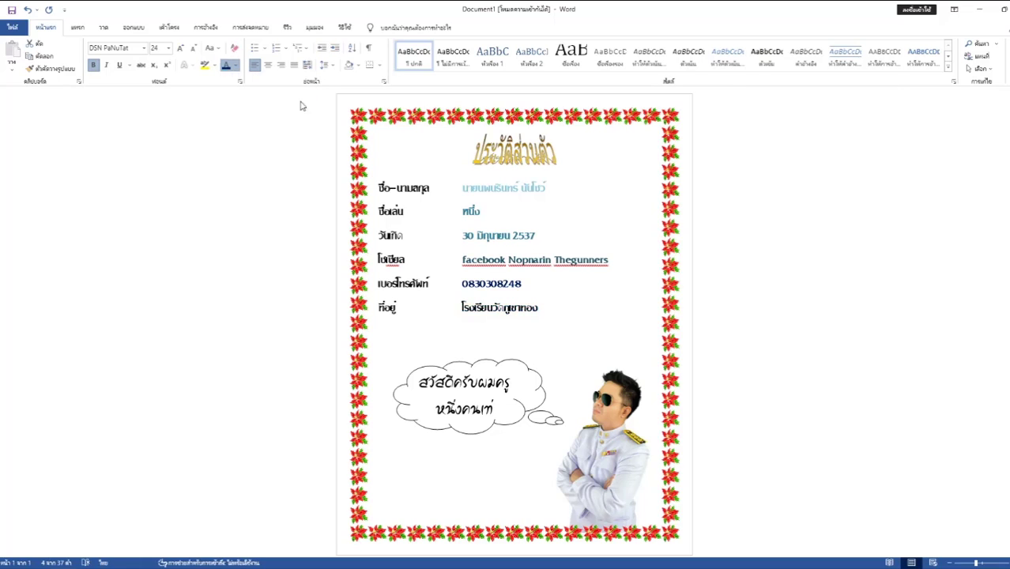
pyautogui.click(578, 307)
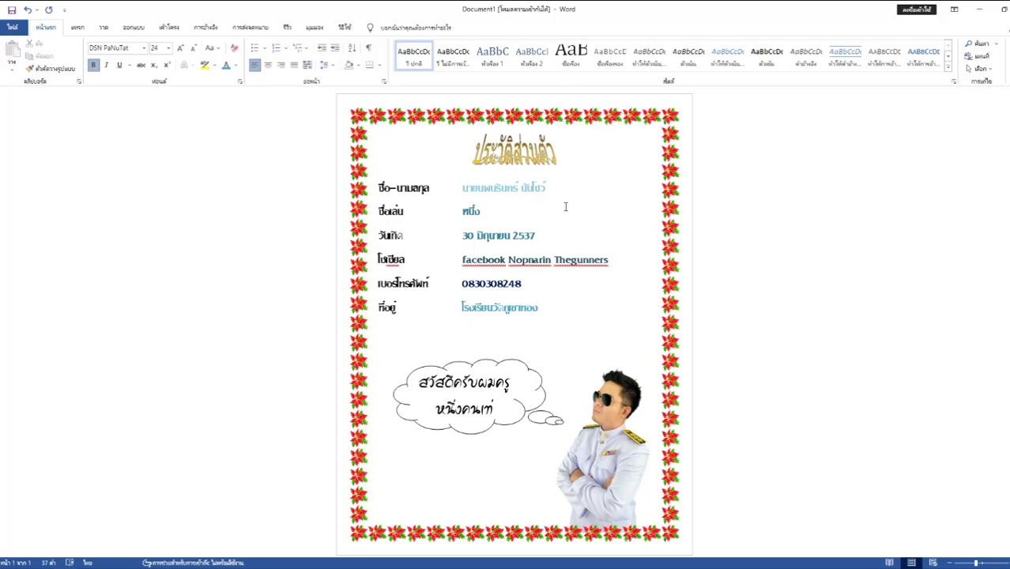
pyautogui.moveTo(551, 187); pyautogui.dragTo(462, 189)
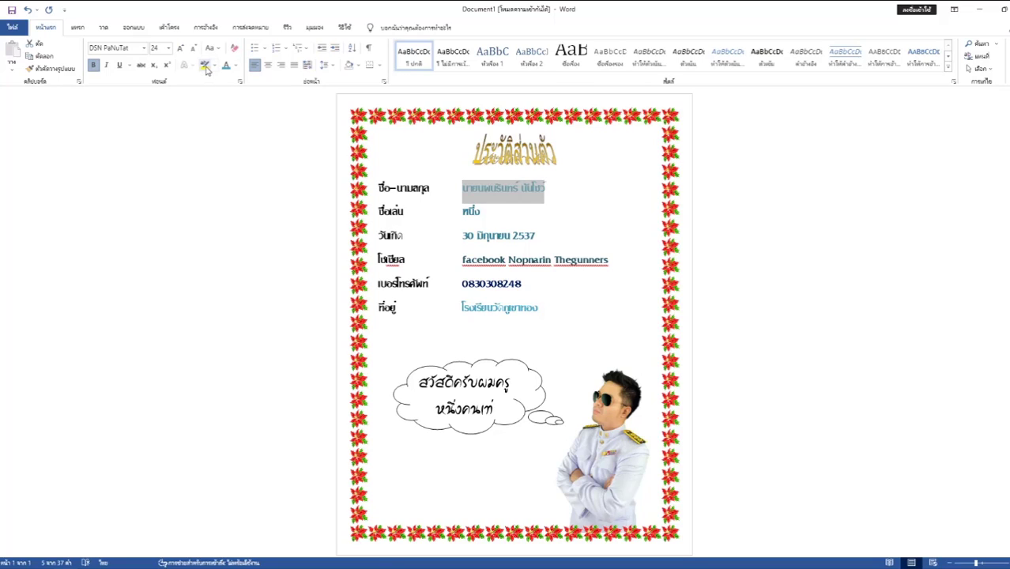
# - Highlight the full-name value in yellow and nudge the portrait photo up and left
pyautogui.click(205, 69)
pyautogui.click(466, 188)
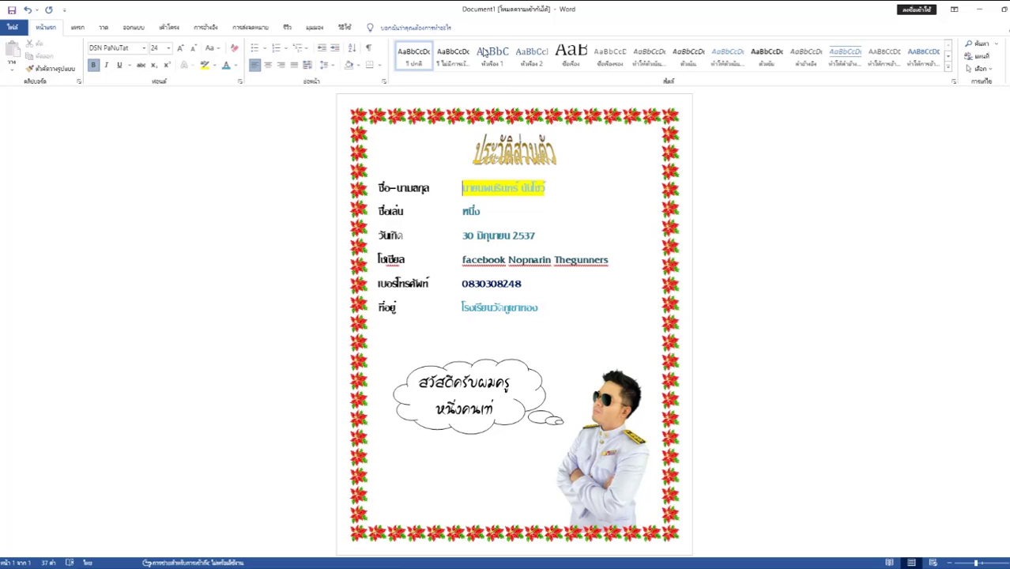
pyautogui.moveTo(596, 474); pyautogui.dragTo(603, 453)
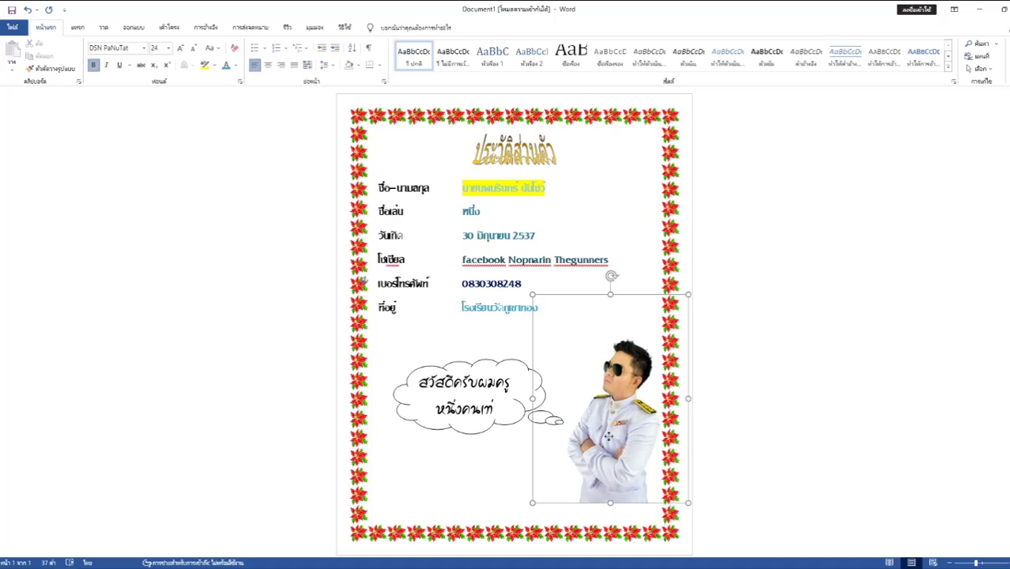